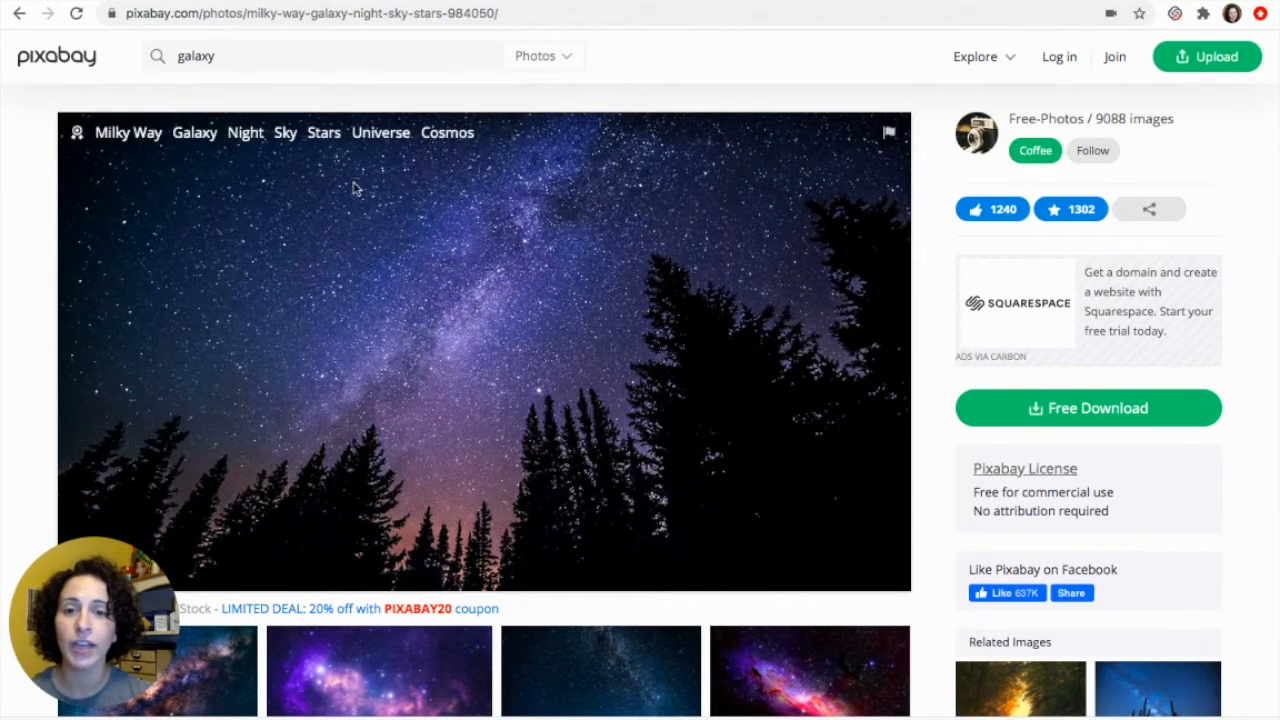
Search the photo library for butterfly wings and open the photo of two pale butterflies on yellow flowers
drag(222, 57, 170, 53)
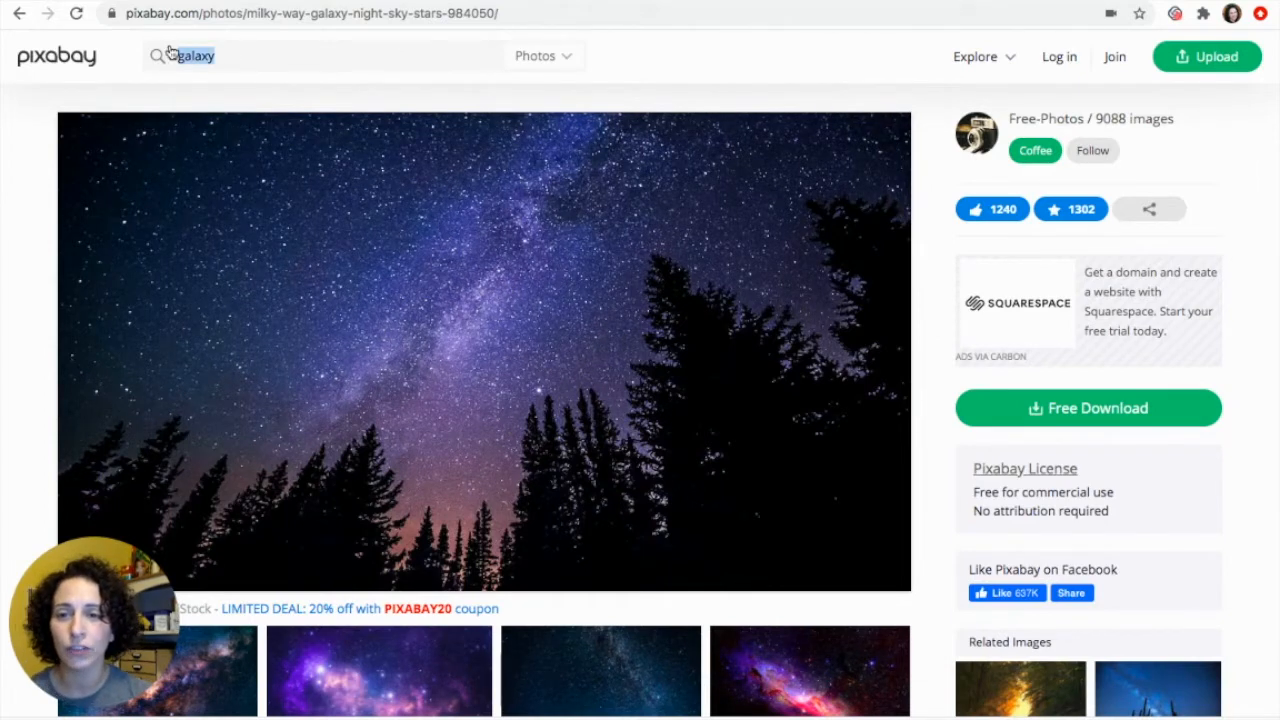
text(butterfly wings)
key(Return)
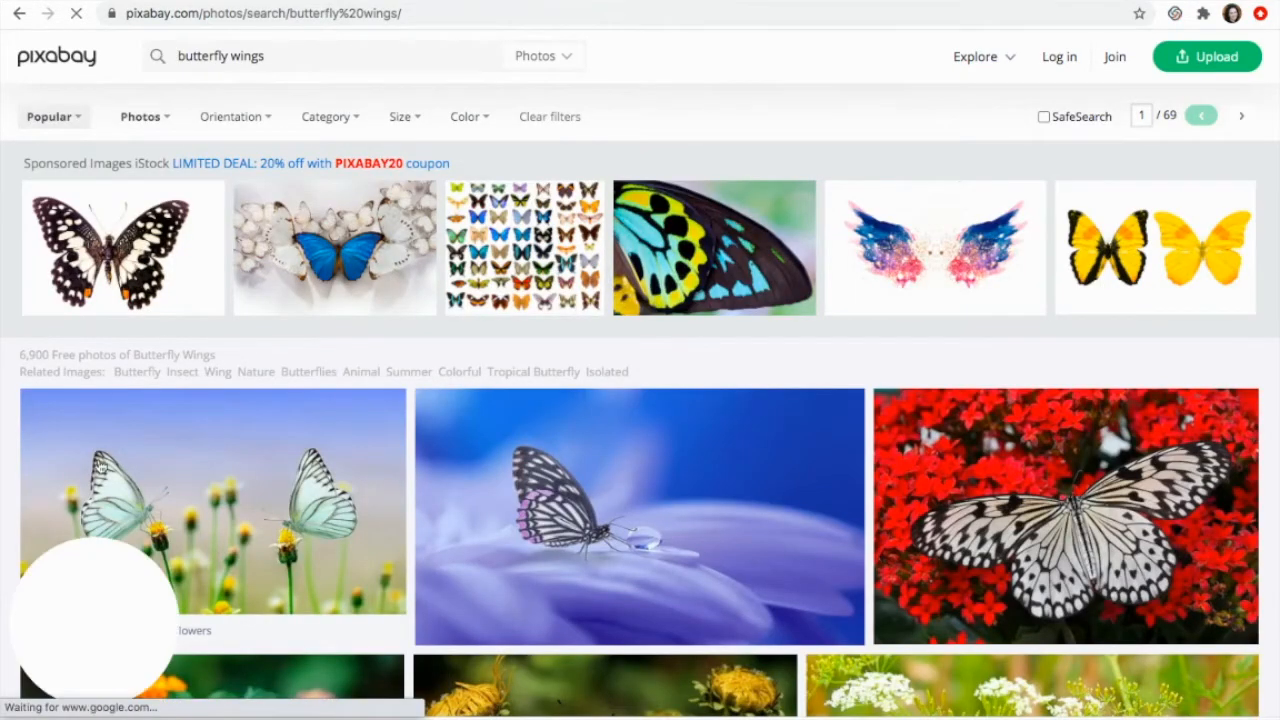
click(275, 465)
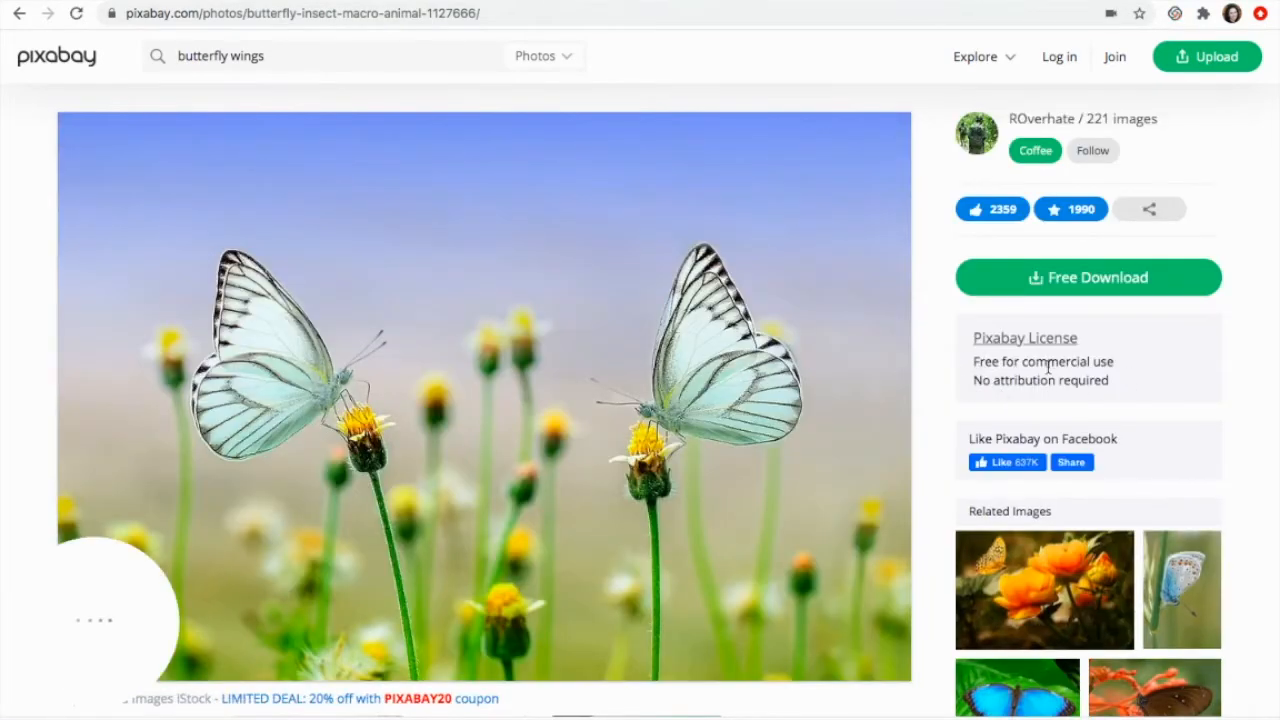
Copy the butterfly photo and paste it as a new layer into the portrait collage in Pixlr
right_click(677, 332)
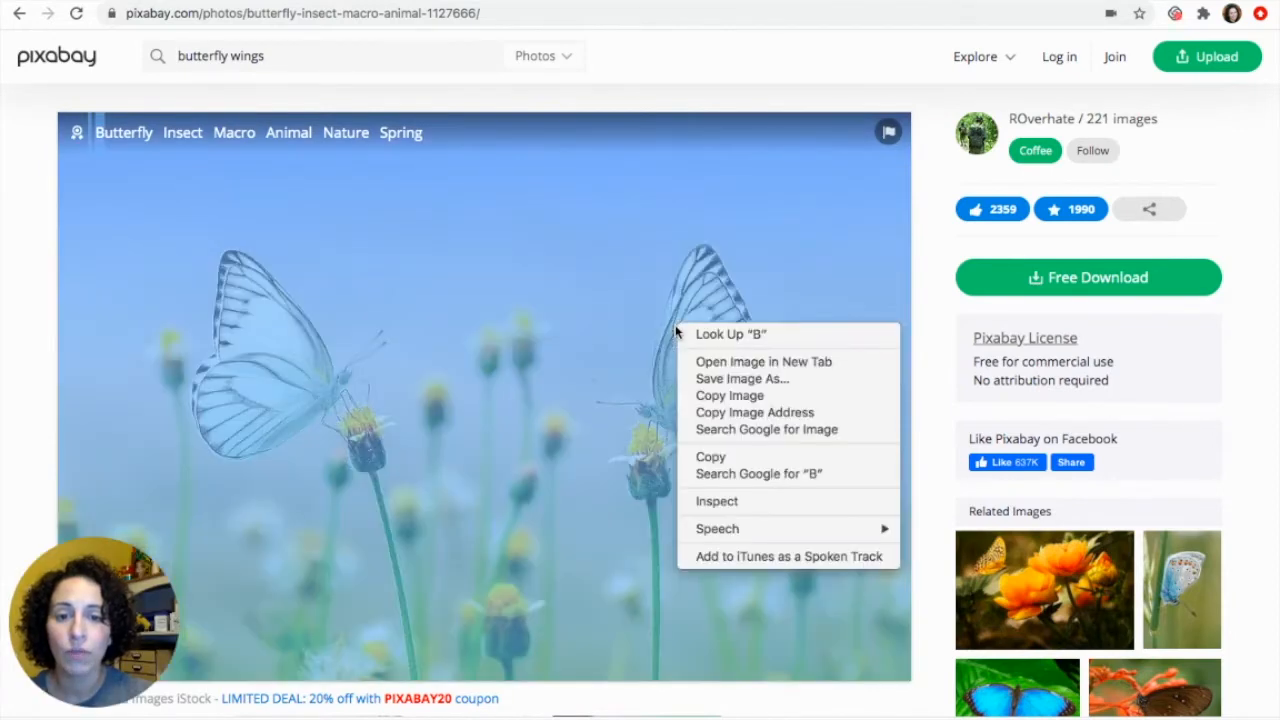
click(713, 398)
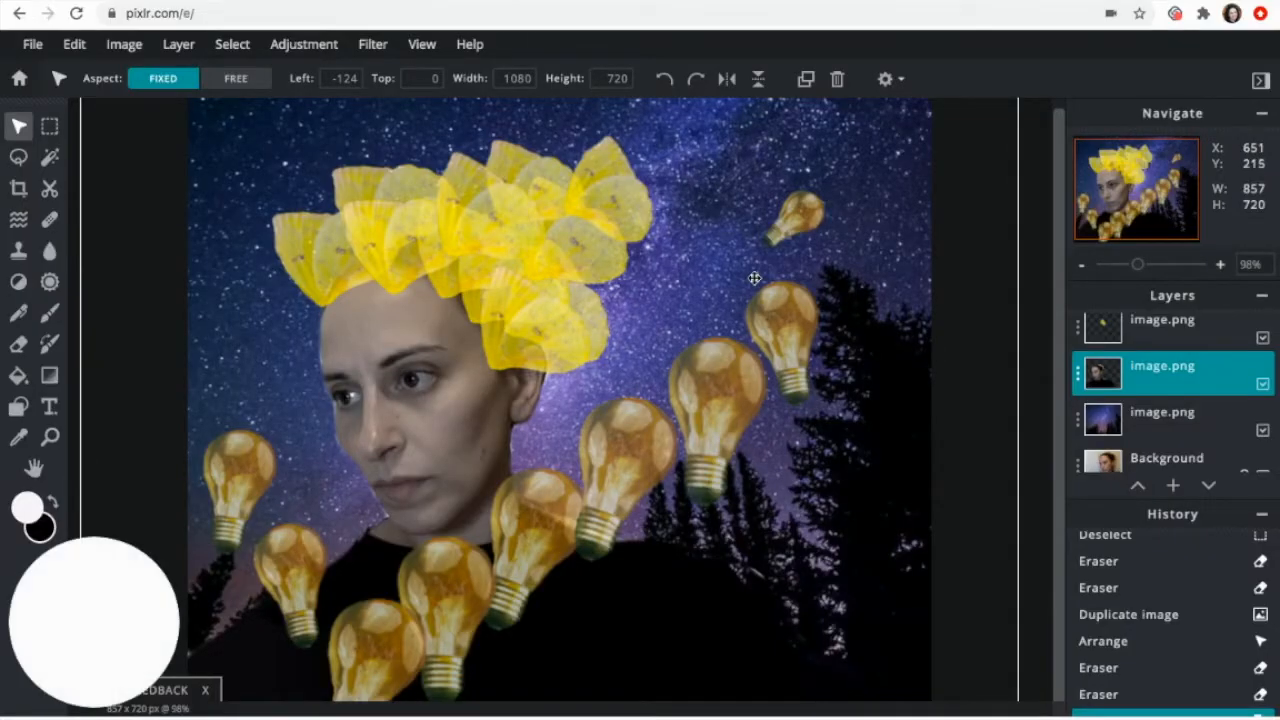
key(super+v)
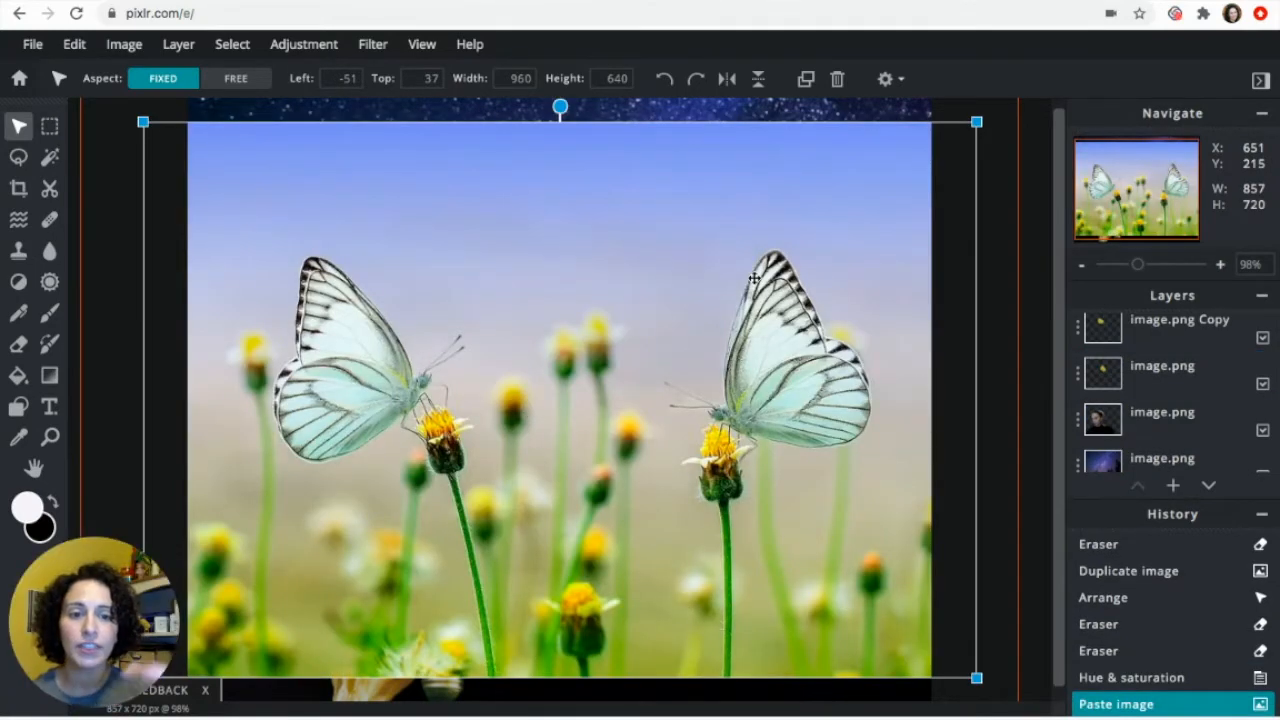
Select the pasted butterfly photo layer and toggle its visibility off and on to check the collage beneath
scroll(1199, 367, up, 3)
click(1190, 362)
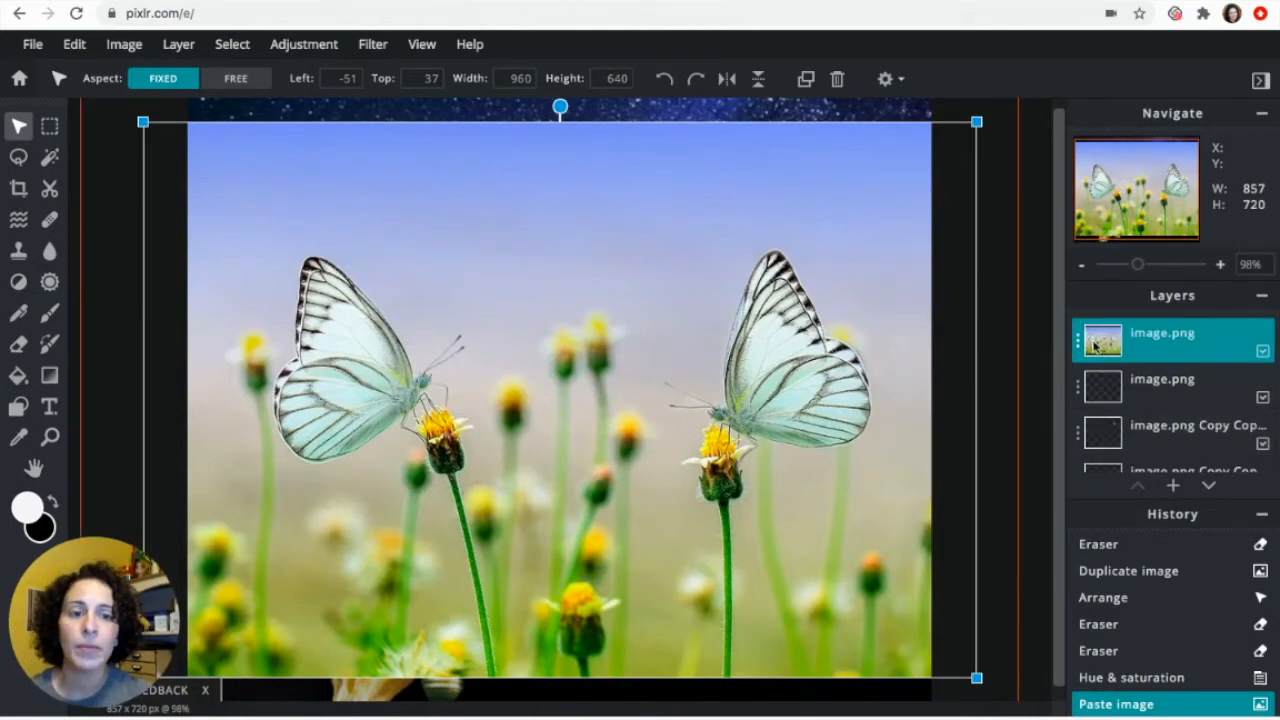
click(1262, 352)
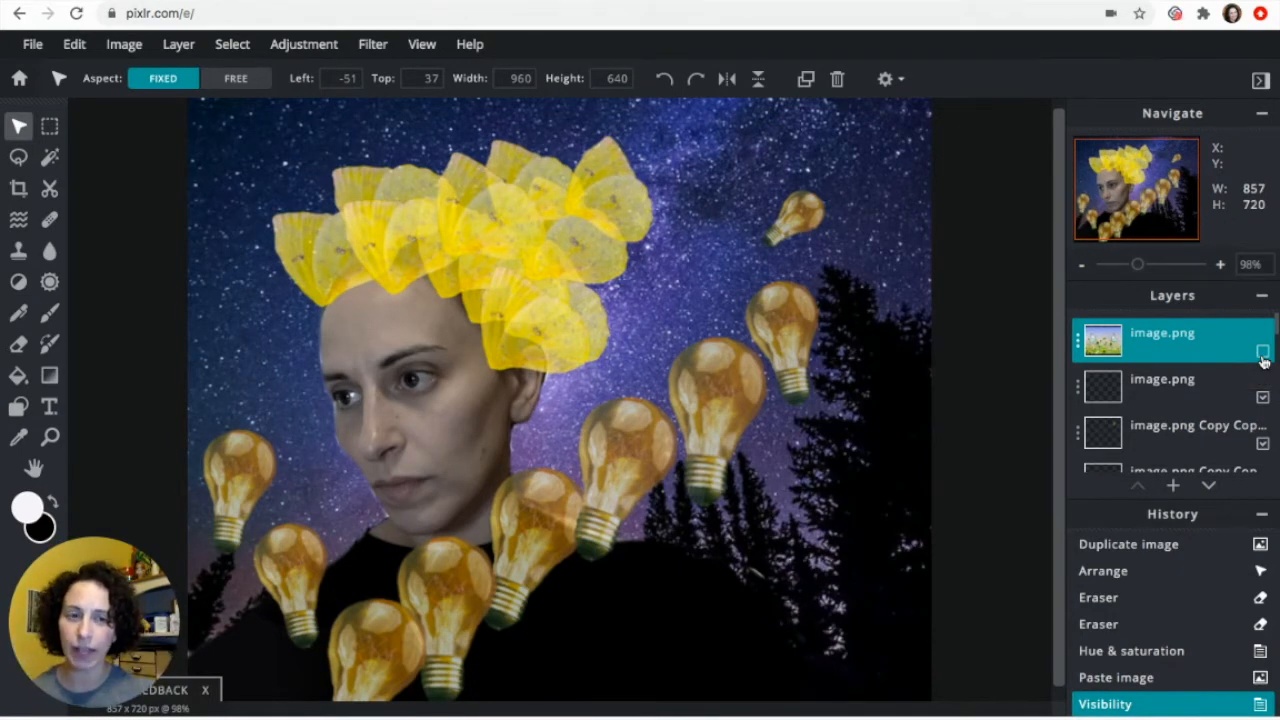
click(1263, 356)
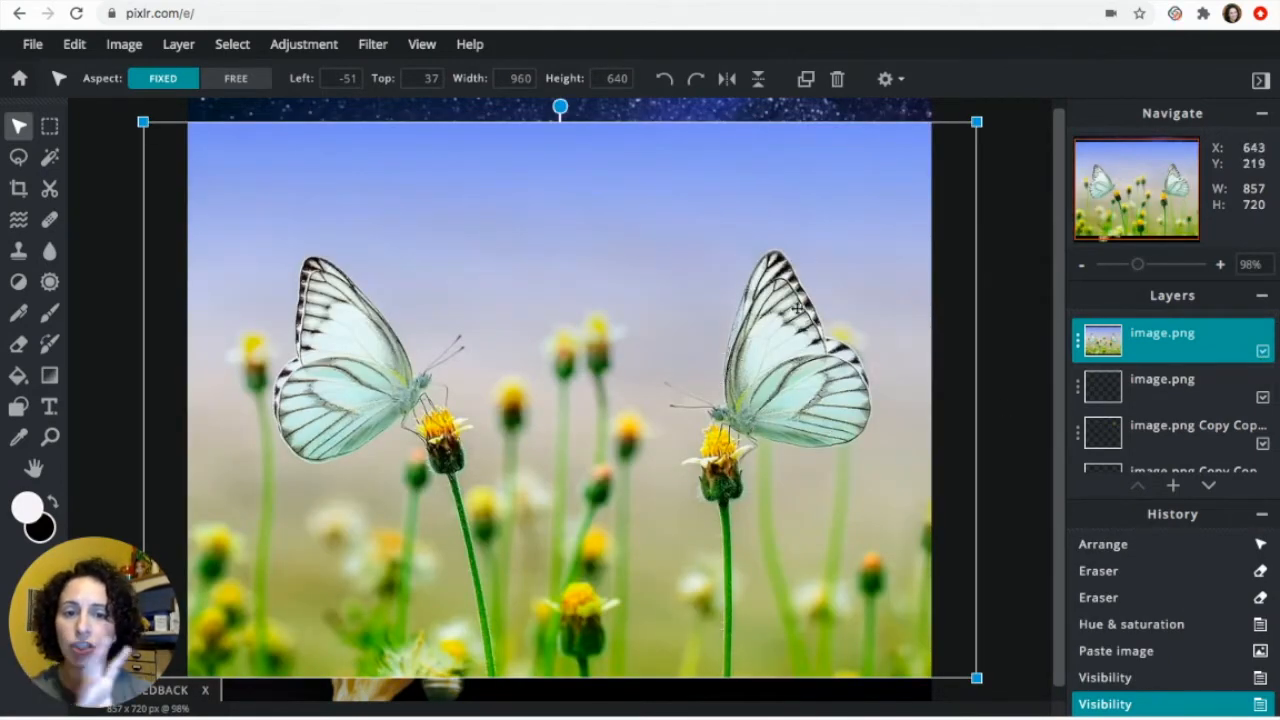
Lasso the wings of the right butterfly with a freehand selection and paste a copy of them as a new layer
click(18, 159)
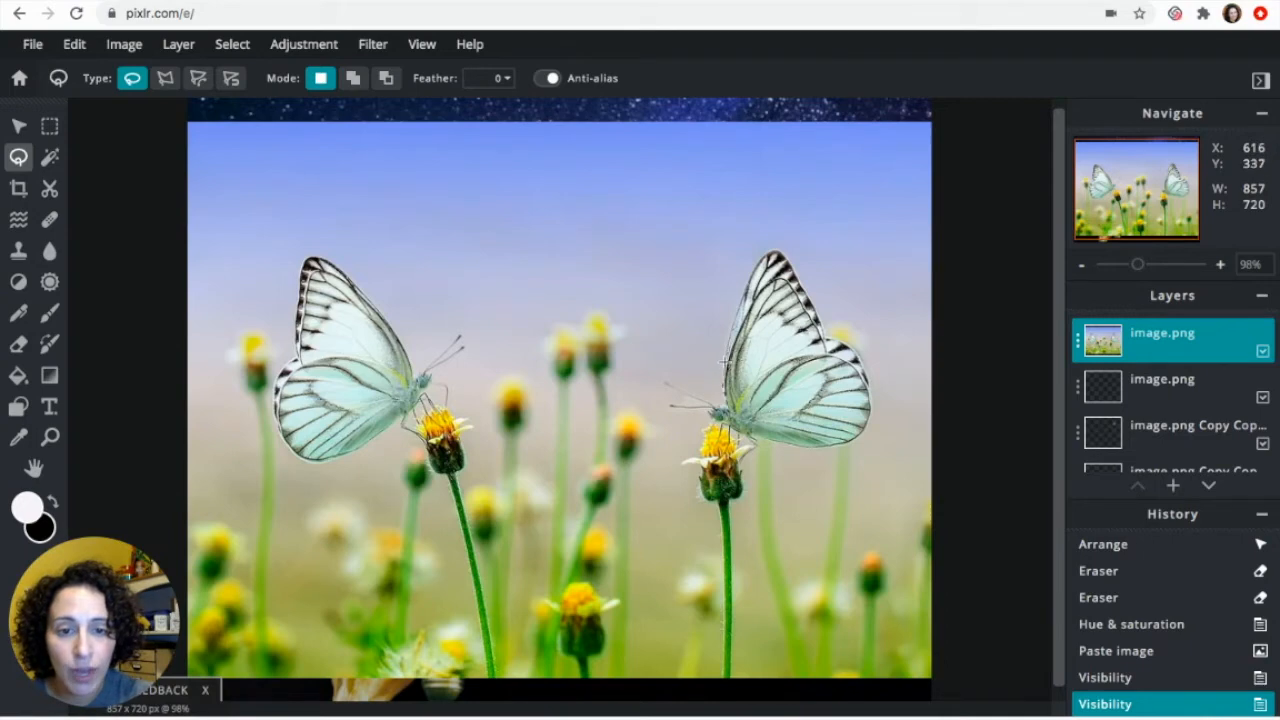
mouse_move(729, 337)
mouse_down()
mouse_move(762, 257)
mouse_move(785, 253)
mouse_move(827, 335)
mouse_move(863, 362)
mouse_move(872, 412)
mouse_move(851, 444)
mouse_move(826, 450)
mouse_move(747, 435)
mouse_move(718, 403)
mouse_up()
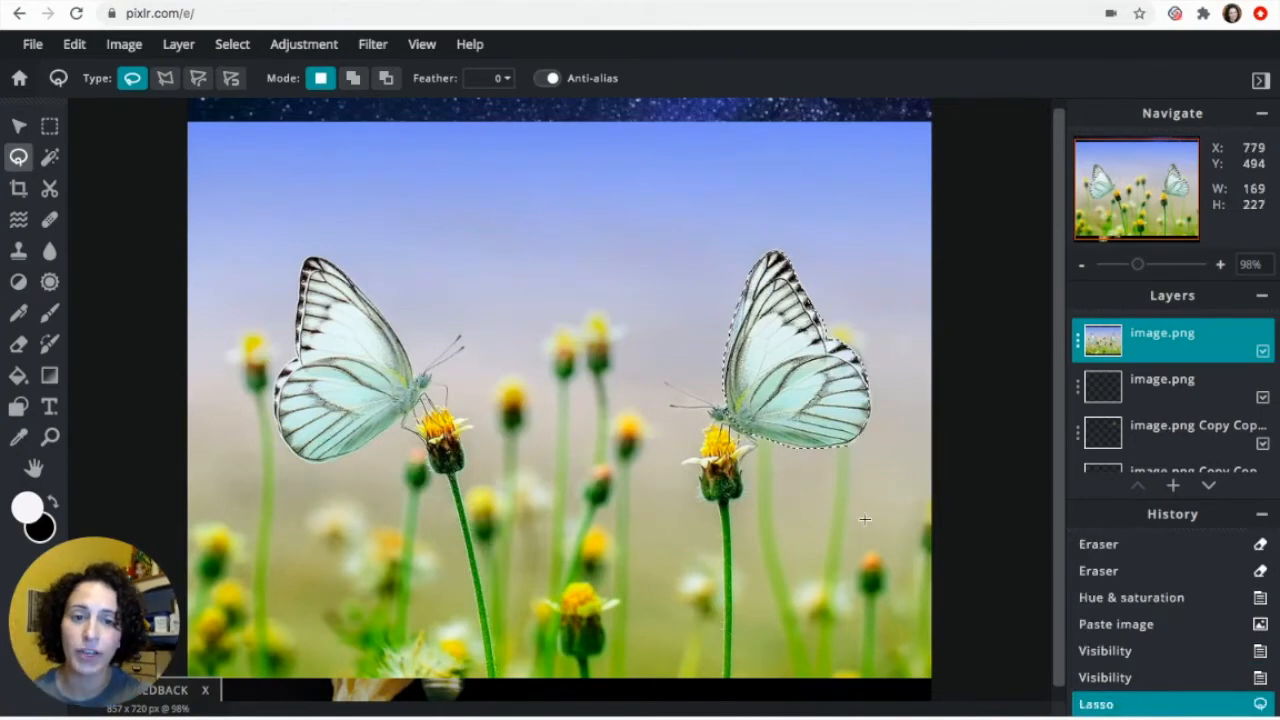
key(ctrl+c)
key(ctrl+d)
key(ctrl+v)
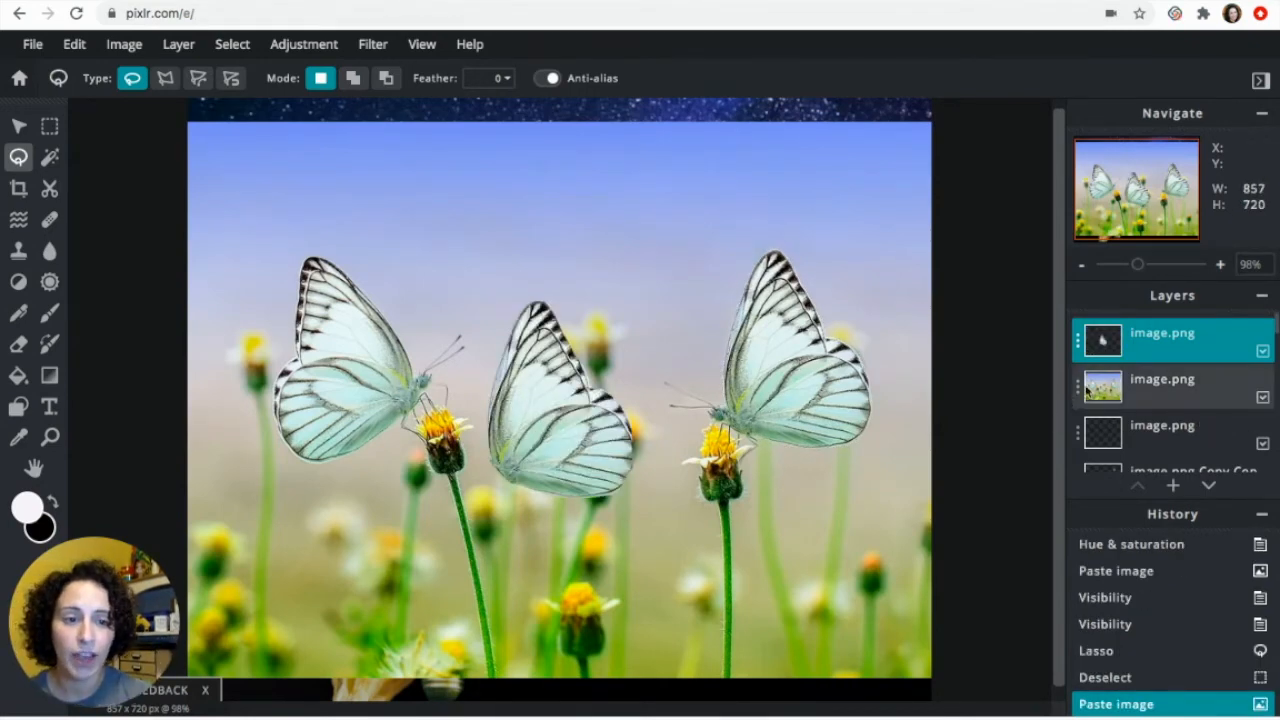
Hide the full butterfly photo layer and set the cut-out wing layer's transparency to 52
click(1262, 399)
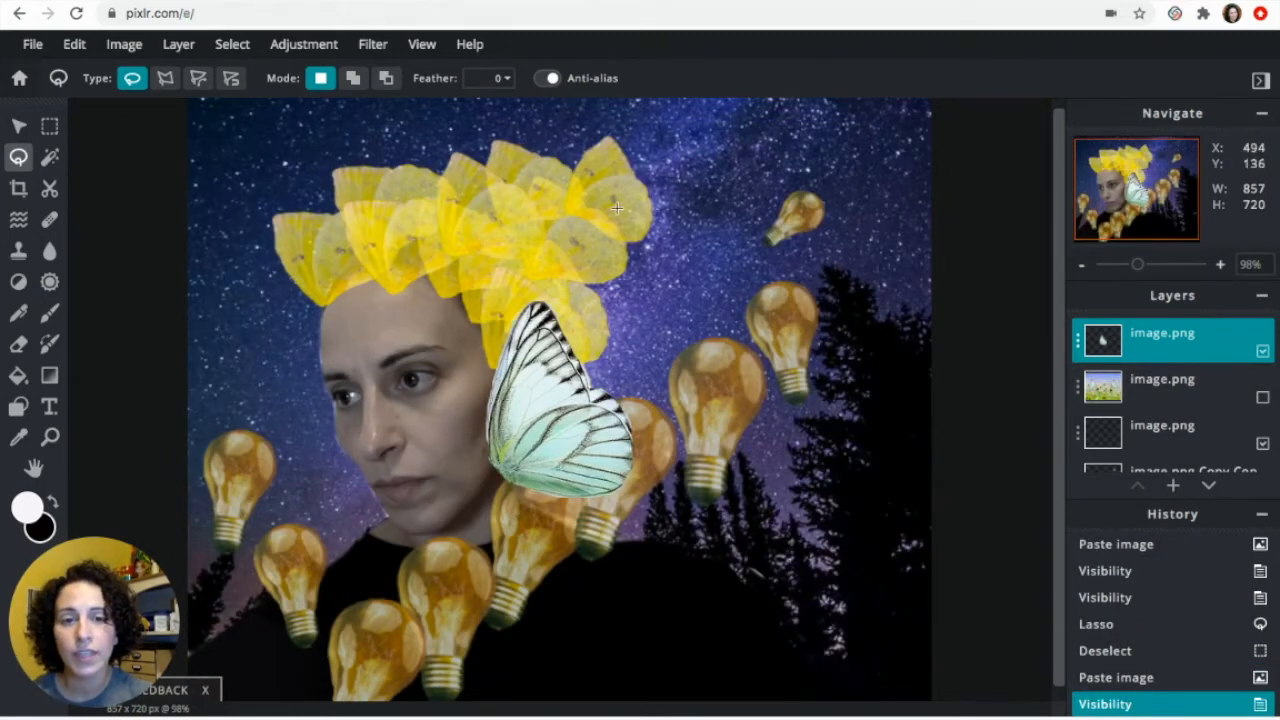
click(1078, 345)
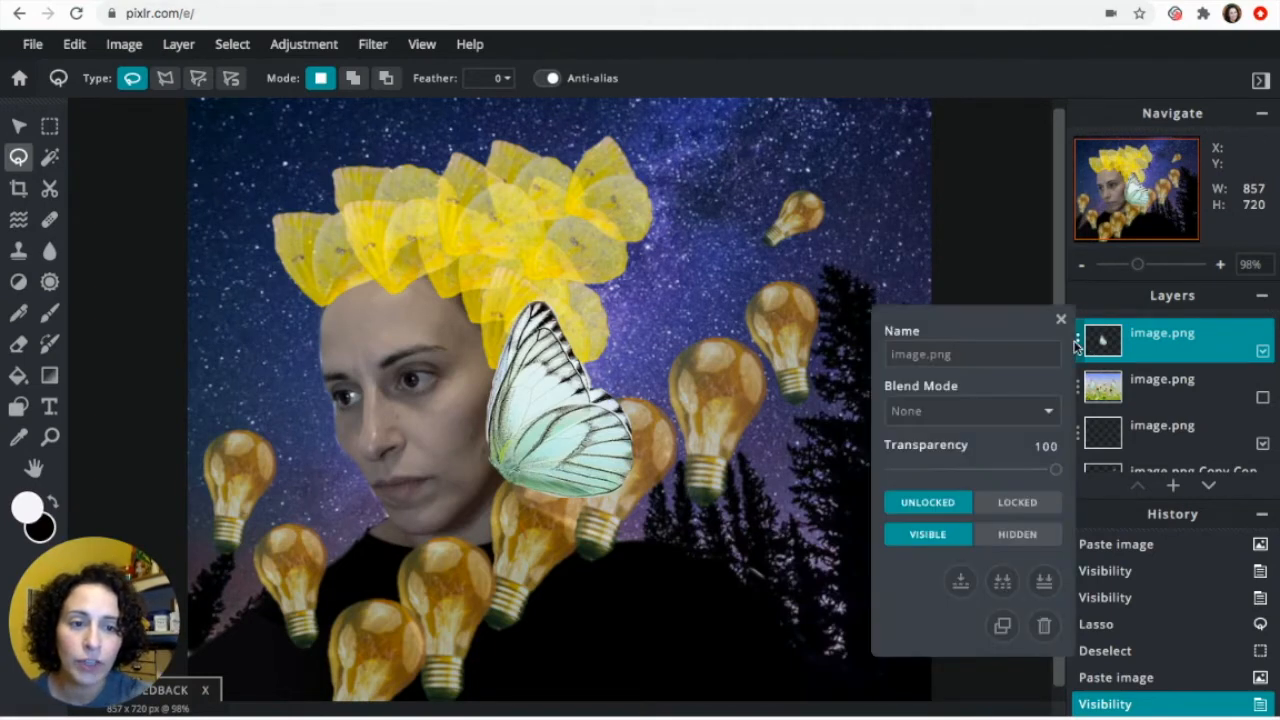
drag(1054, 470, 976, 470)
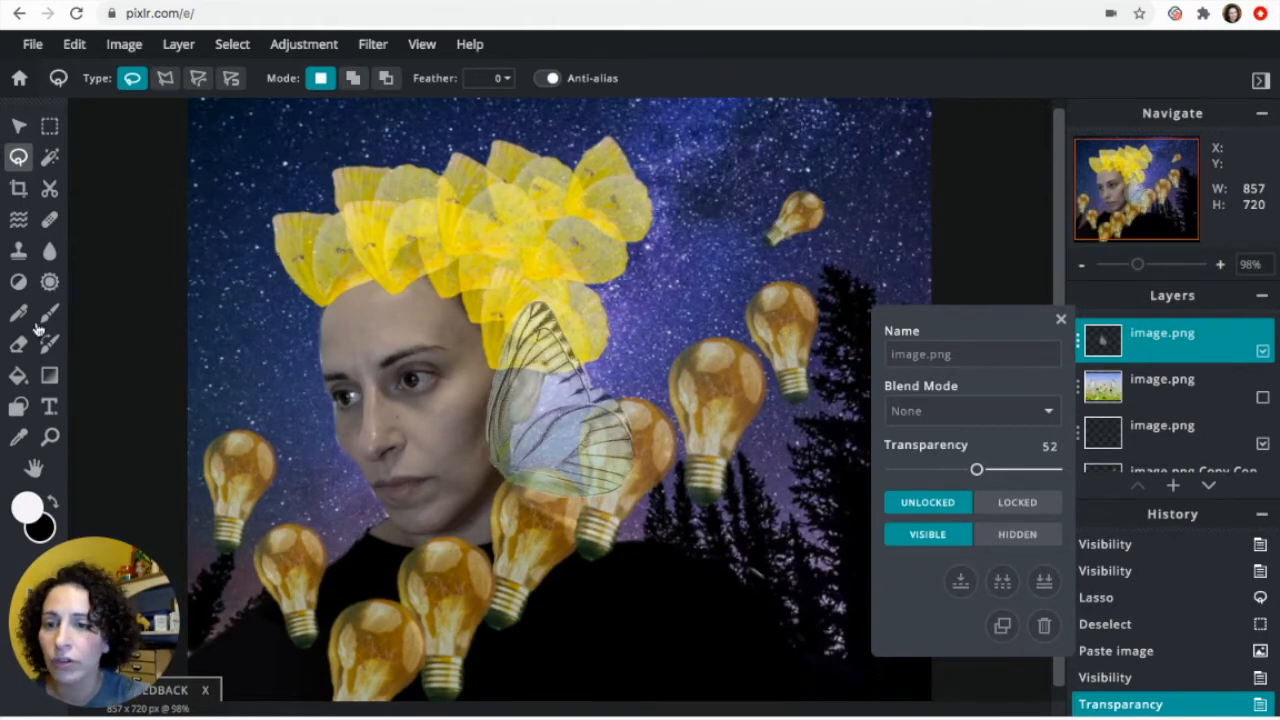
Move the translucent wing over the yellow petal headdress, at about left 295 and top 61
click(18, 345)
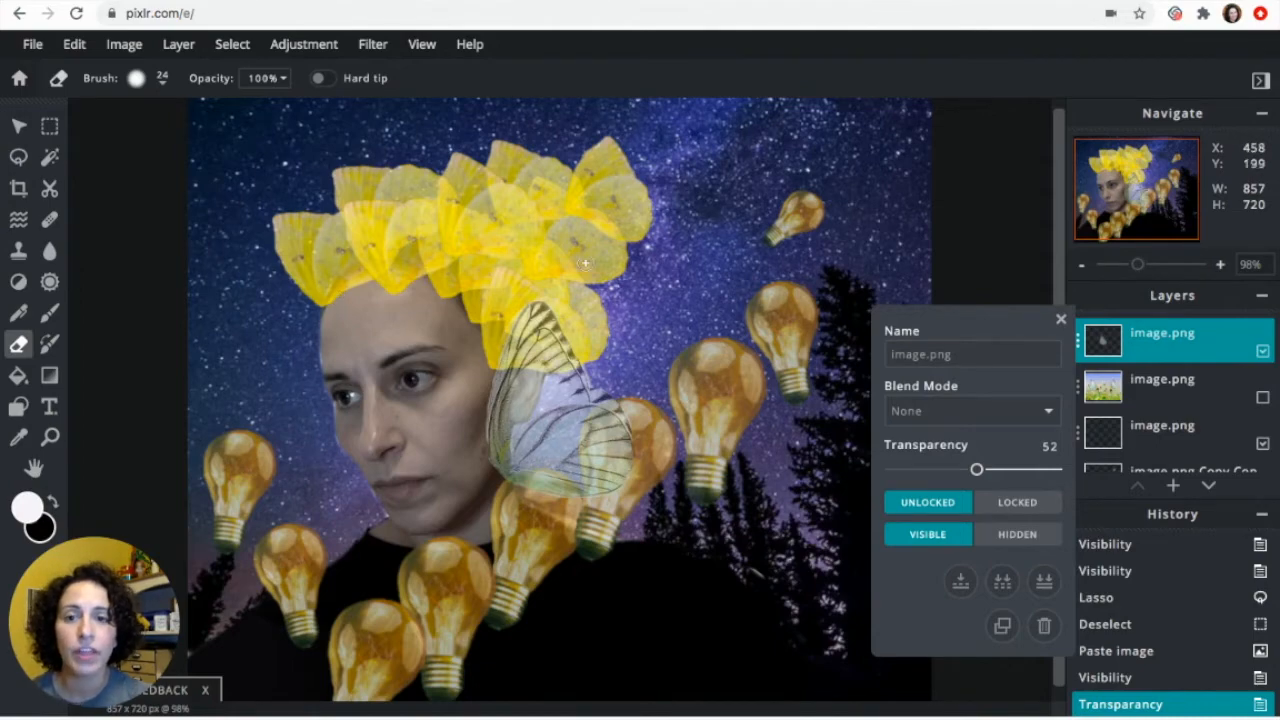
click(18, 125)
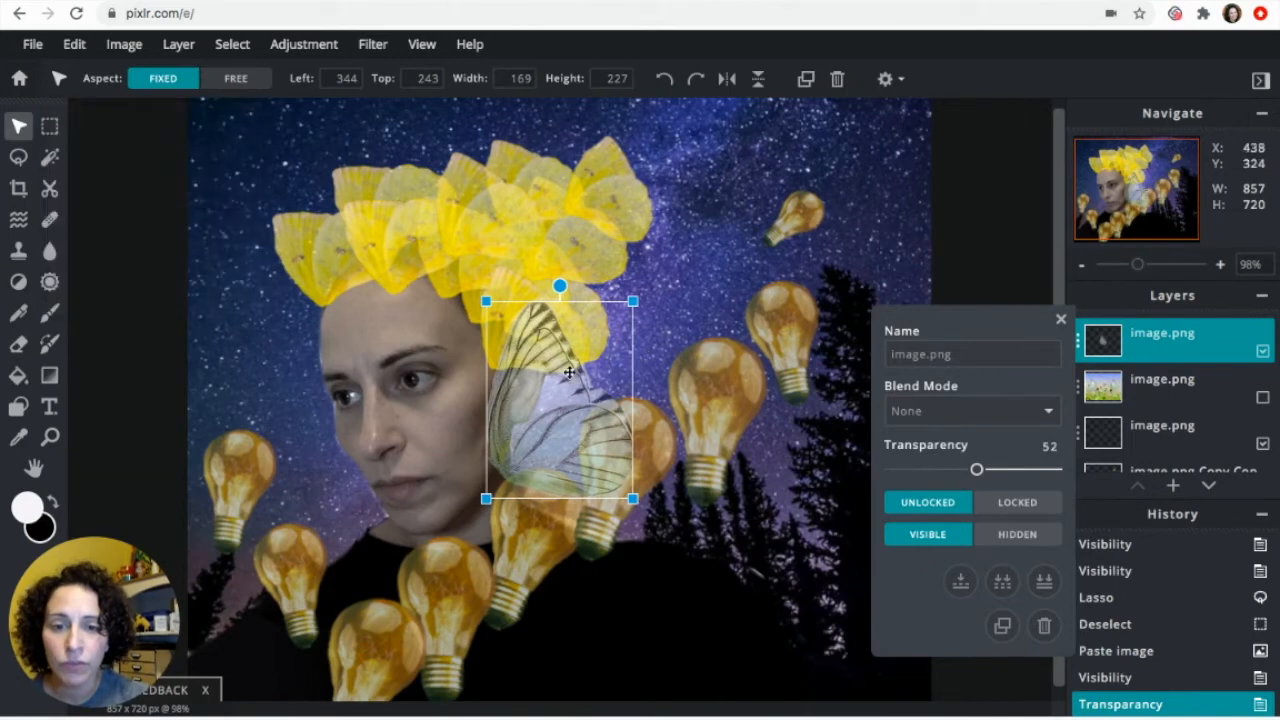
drag(563, 292, 579, 262)
drag(567, 249, 522, 206)
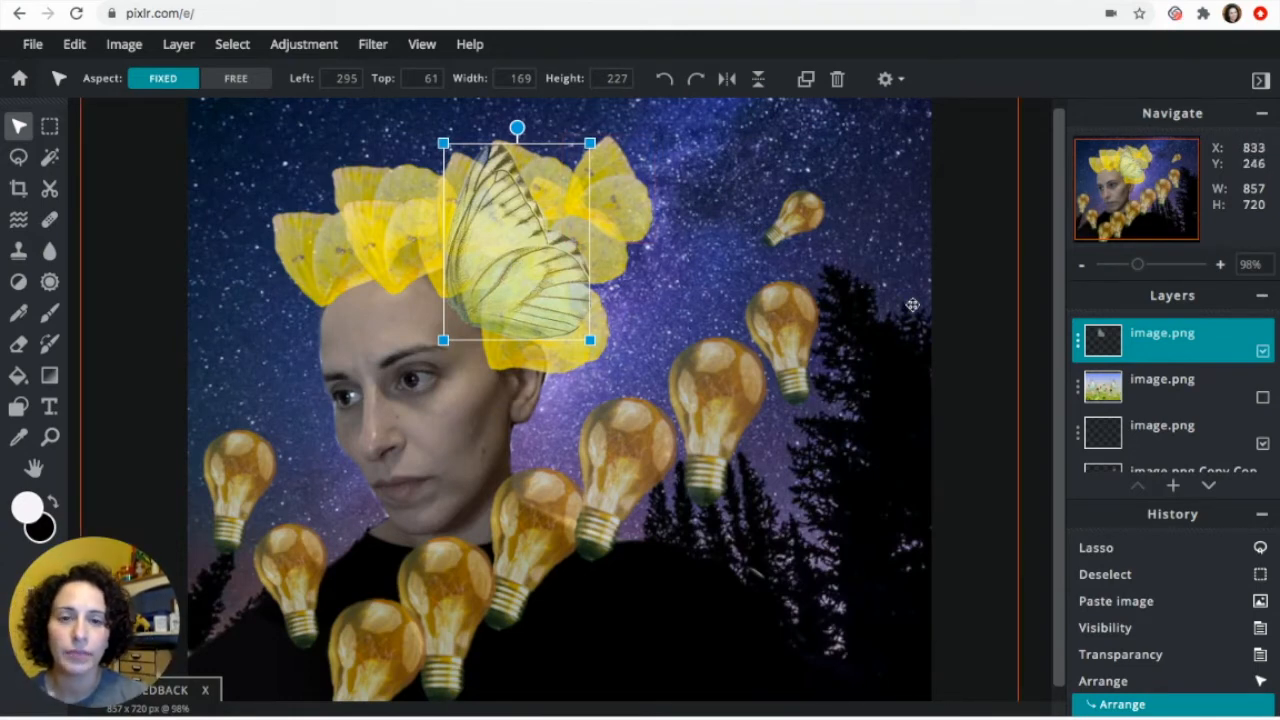
Duplicate the wing layer, then rotate and move the copy over the left side of the headdress, at about left 91 and top 56
click(1077, 345)
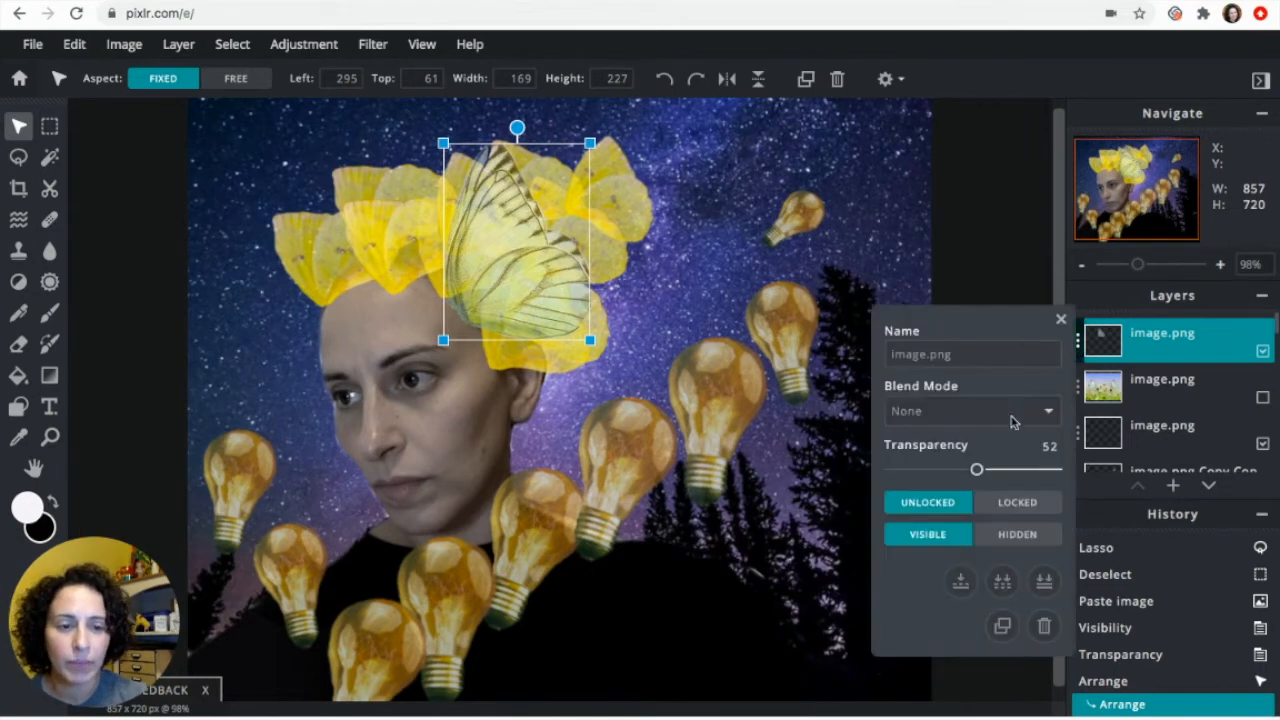
click(1003, 627)
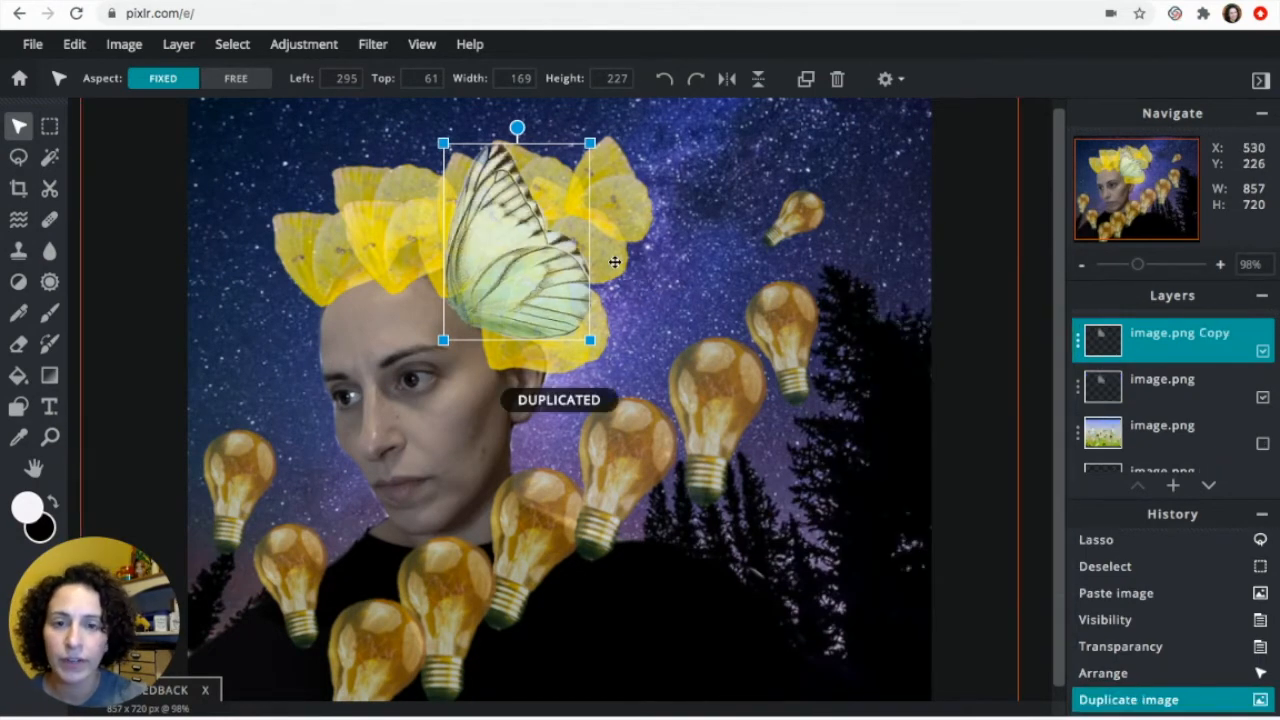
drag(491, 241, 418, 165)
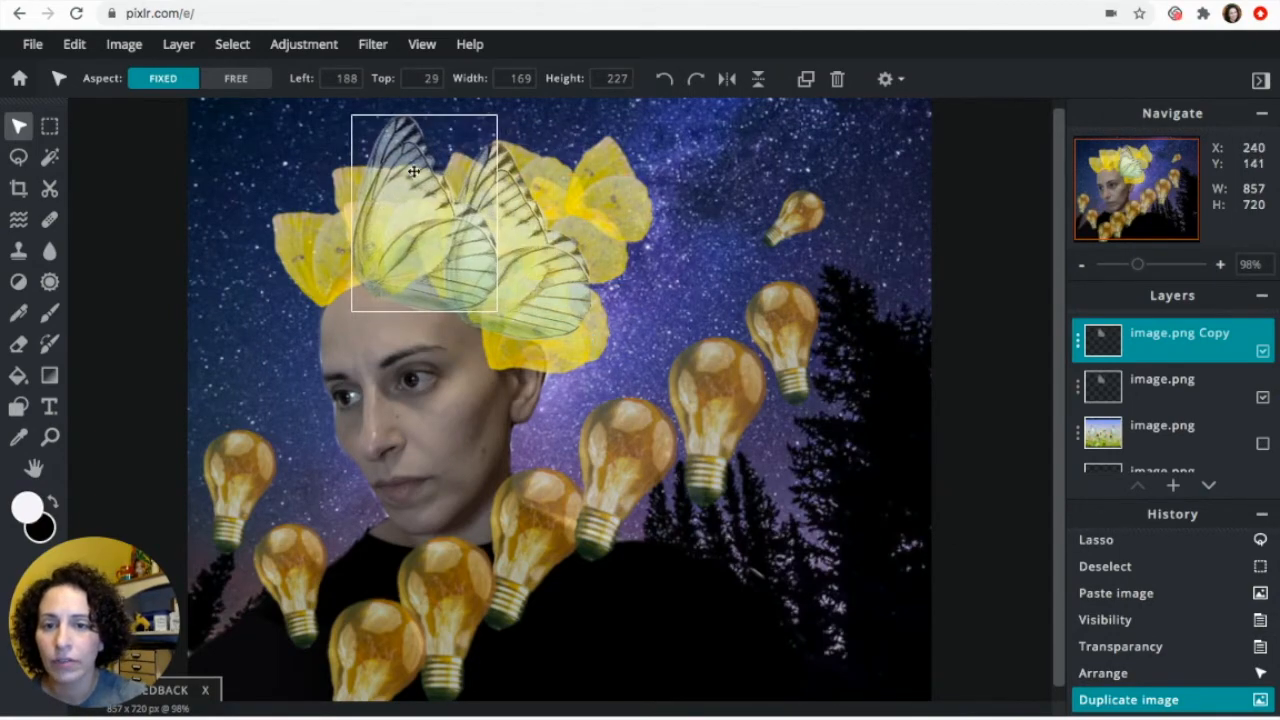
scroll(468, 165, down, 4)
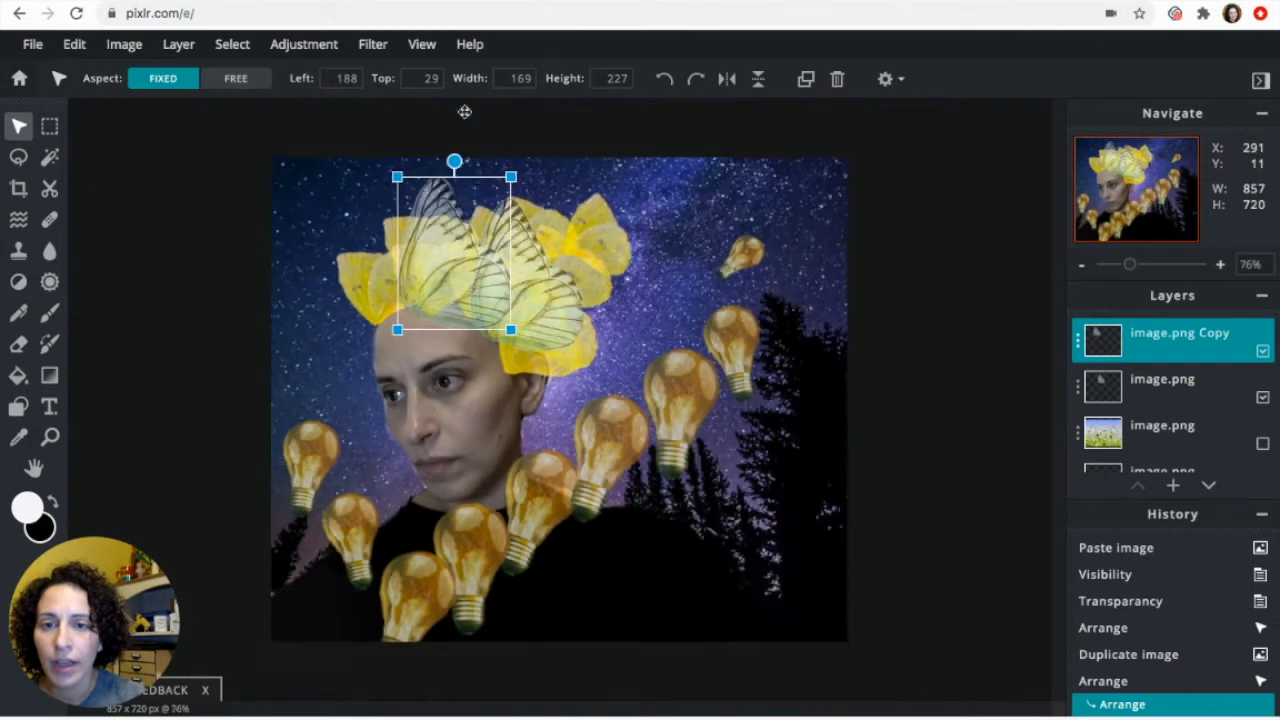
scroll(456, 164, down, 2)
drag(466, 250, 492, 302)
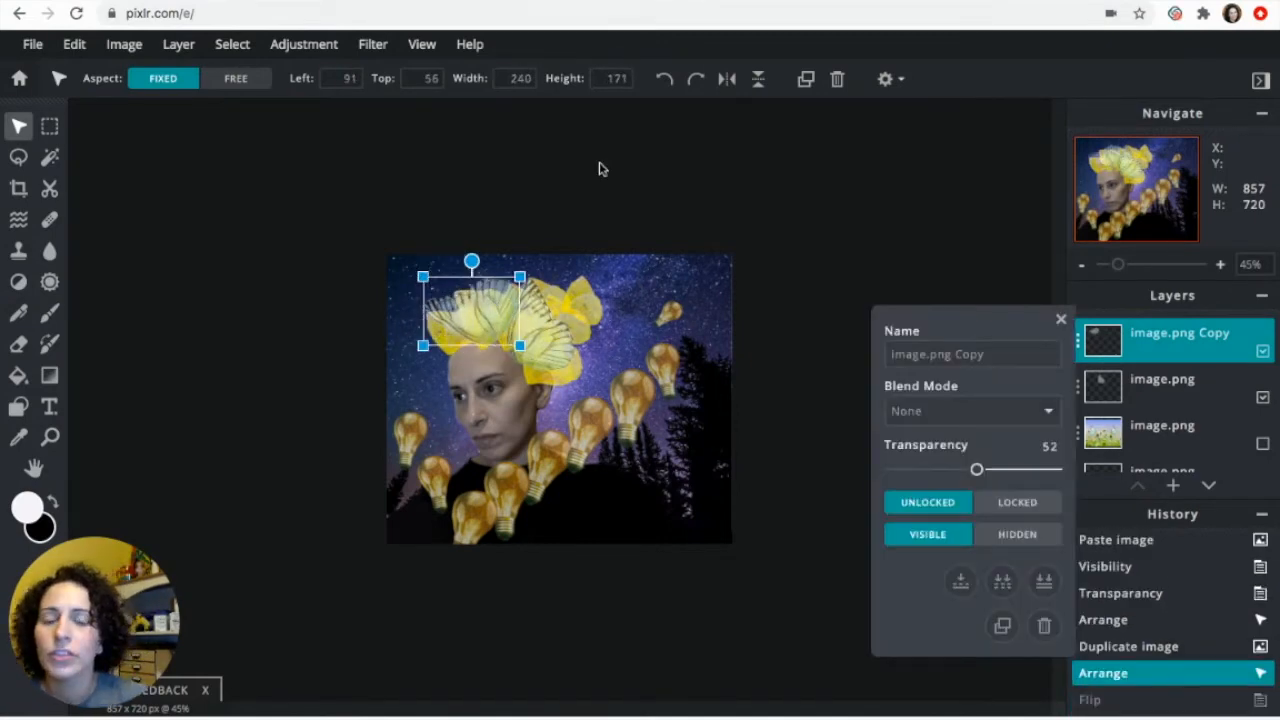
Duplicate the rotated wing, shrink the copy to about 108 by 77 and place it rotated at the headdress's upper right edge
click(579, 209)
scroll(569, 311, up, 1)
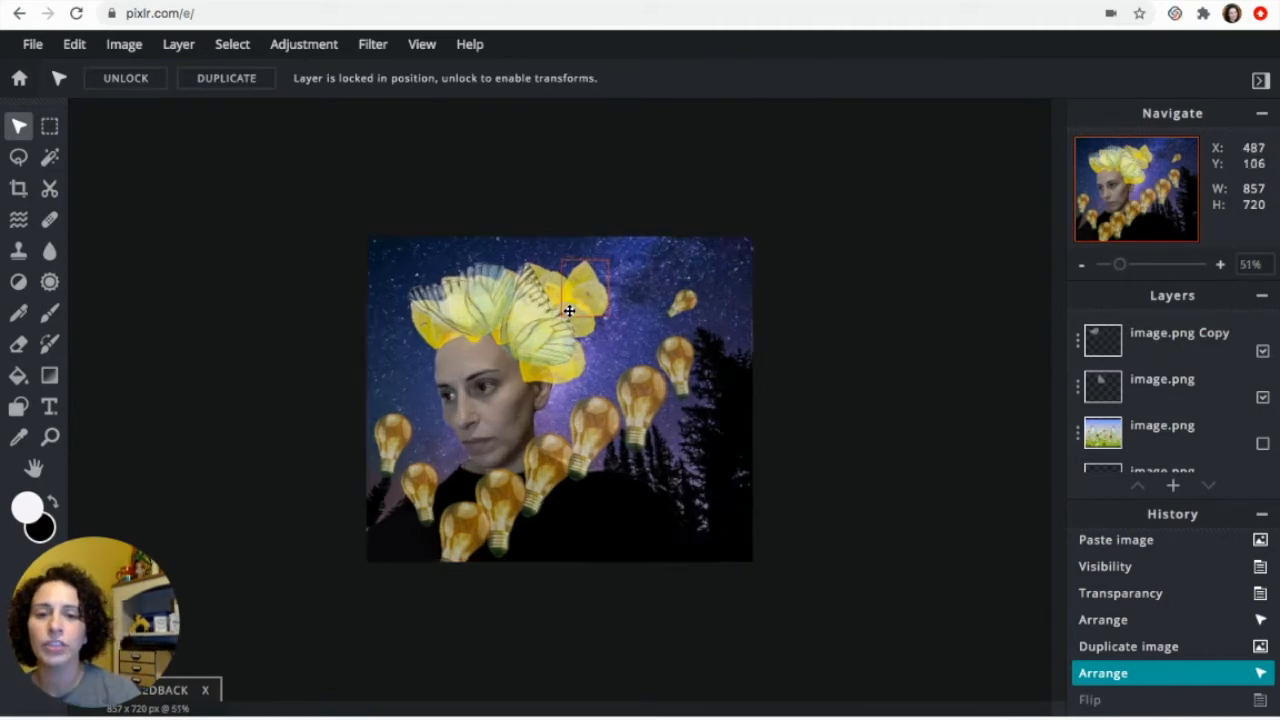
scroll(569, 311, up, 3)
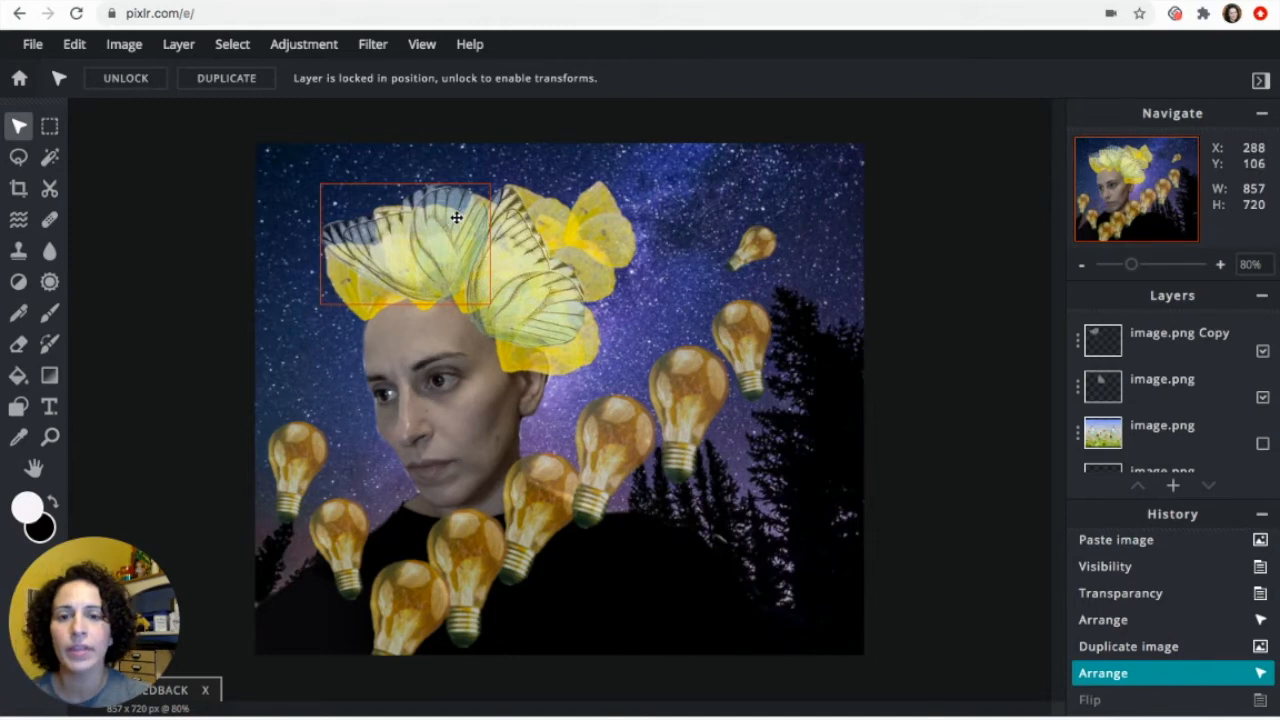
click(1078, 343)
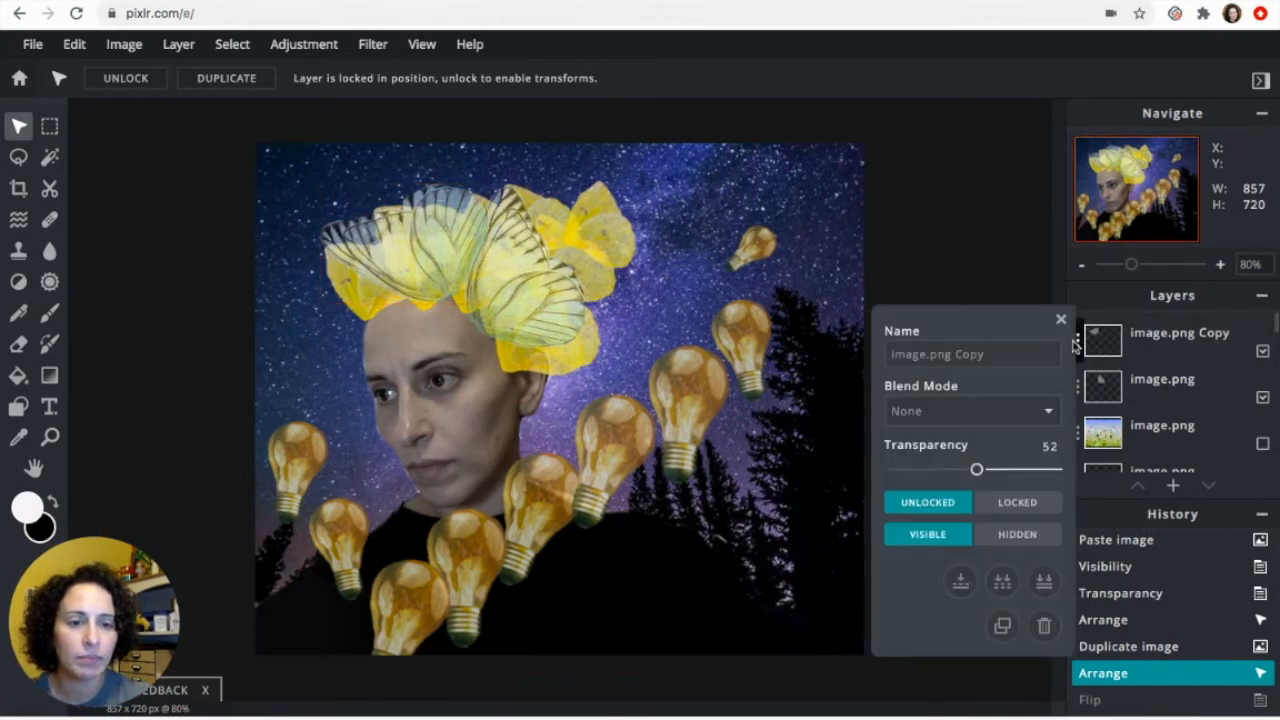
click(1001, 627)
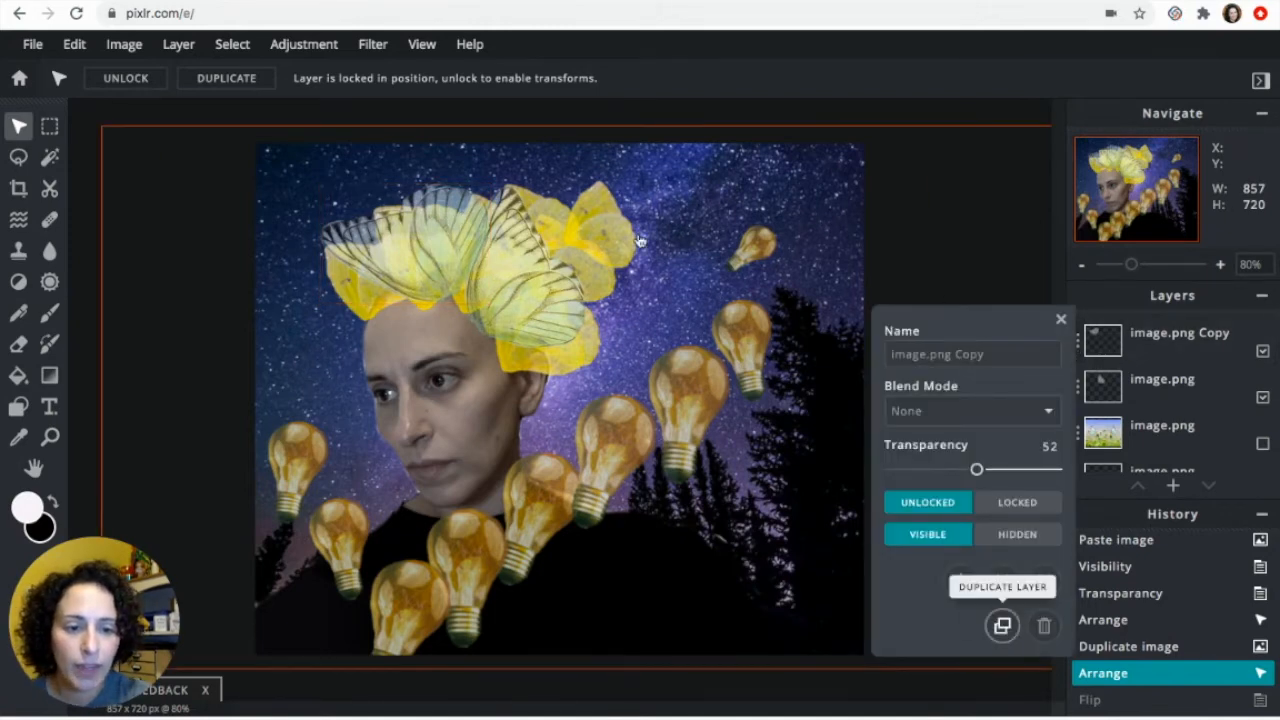
drag(405, 168, 475, 225)
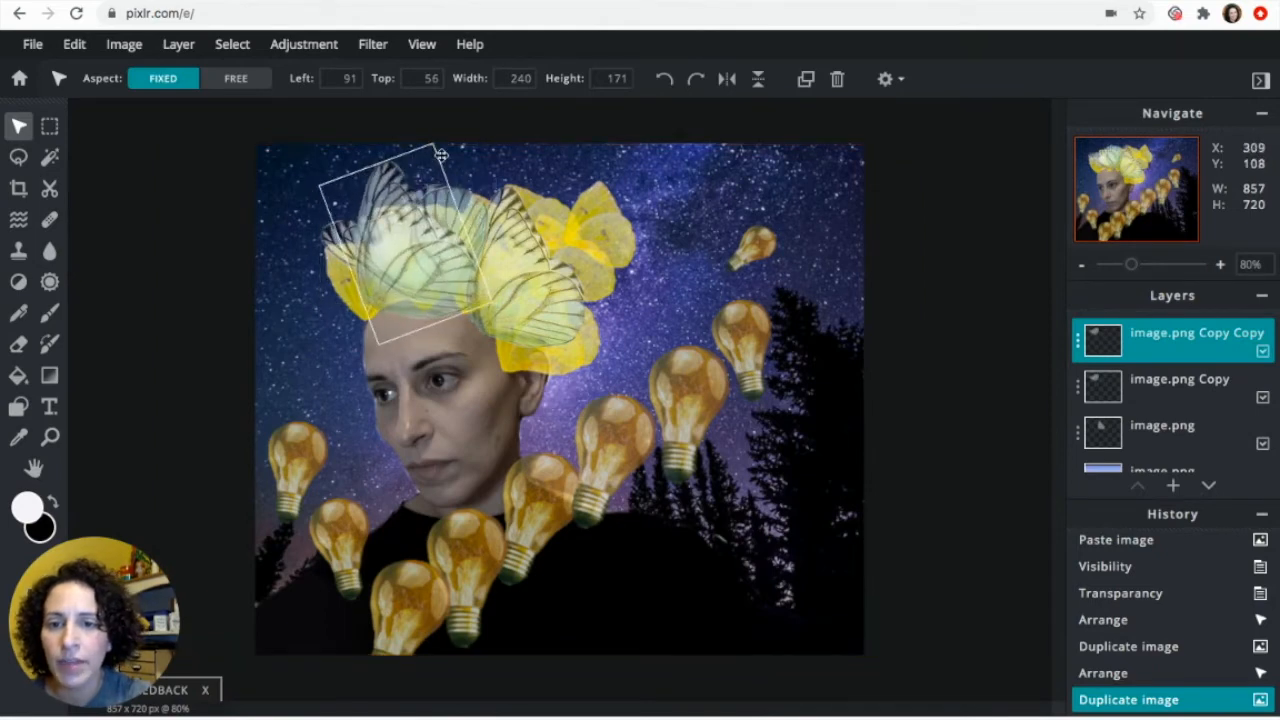
drag(432, 143, 413, 240)
drag(393, 293, 630, 207)
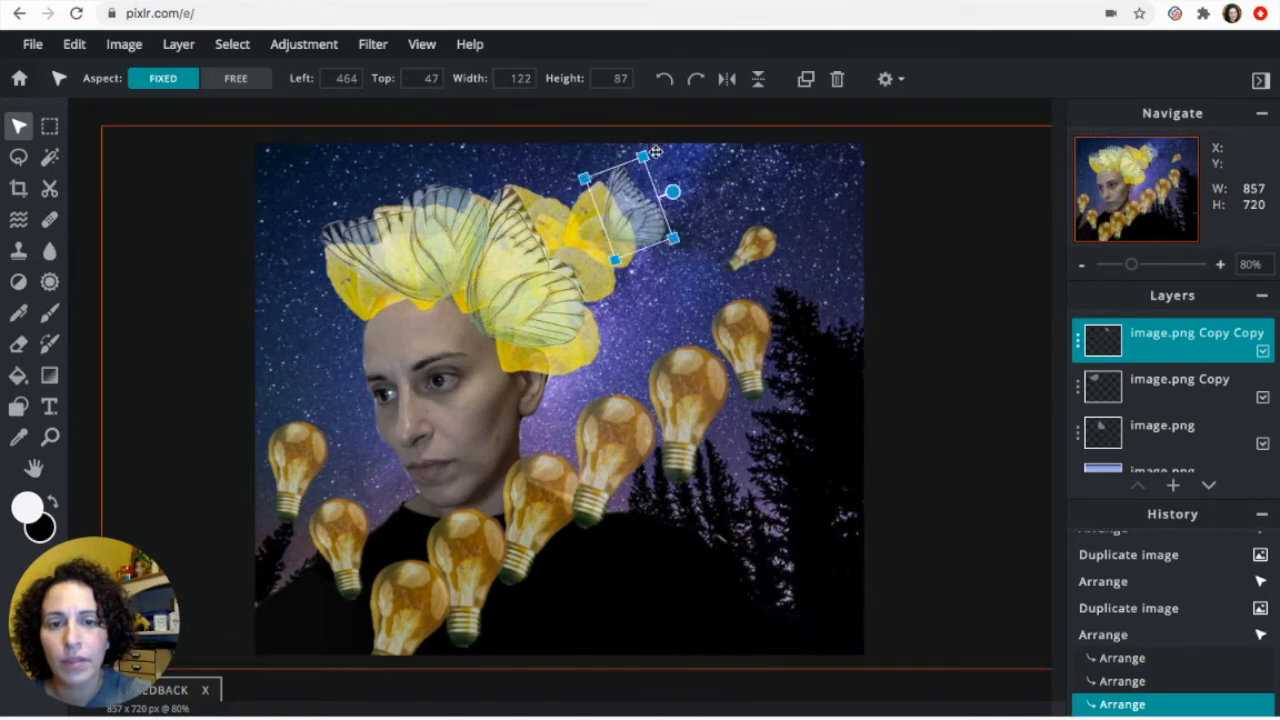
drag(643, 156, 640, 170)
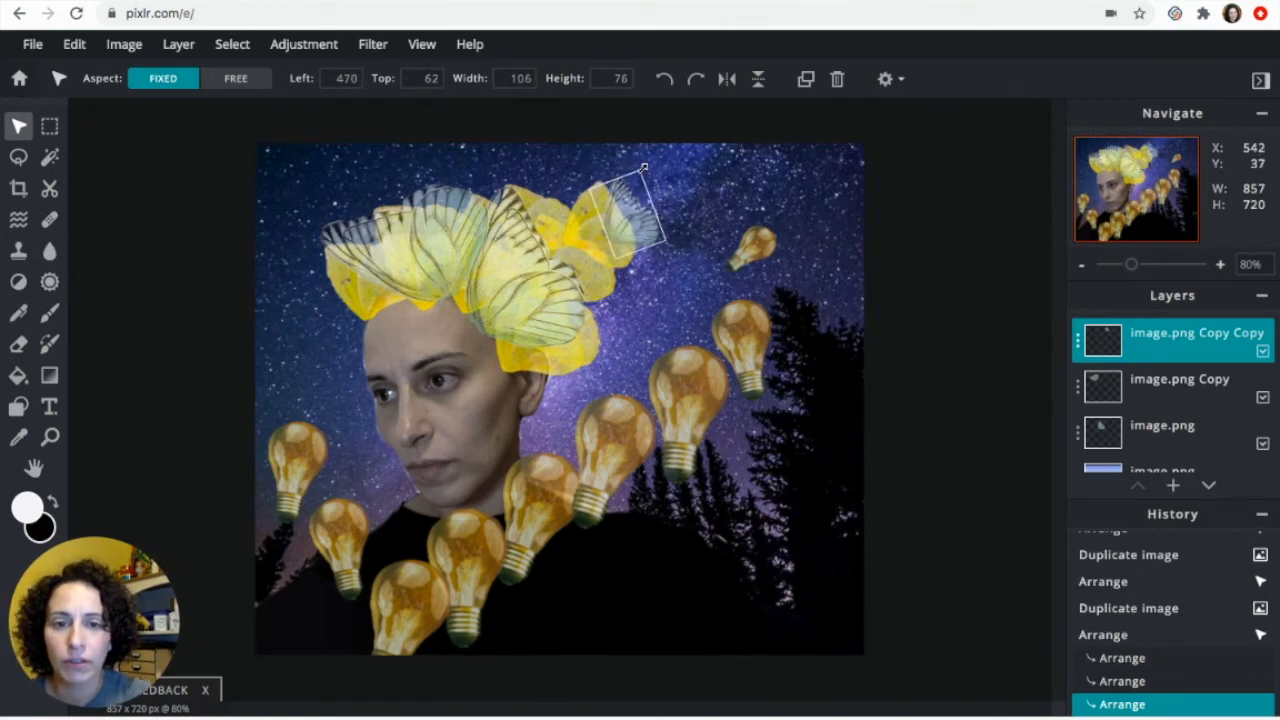
Duplicate the small wing and move the copy beside the woman's ear, at about left 294 and top 274
scroll(1108, 420, down, 5)
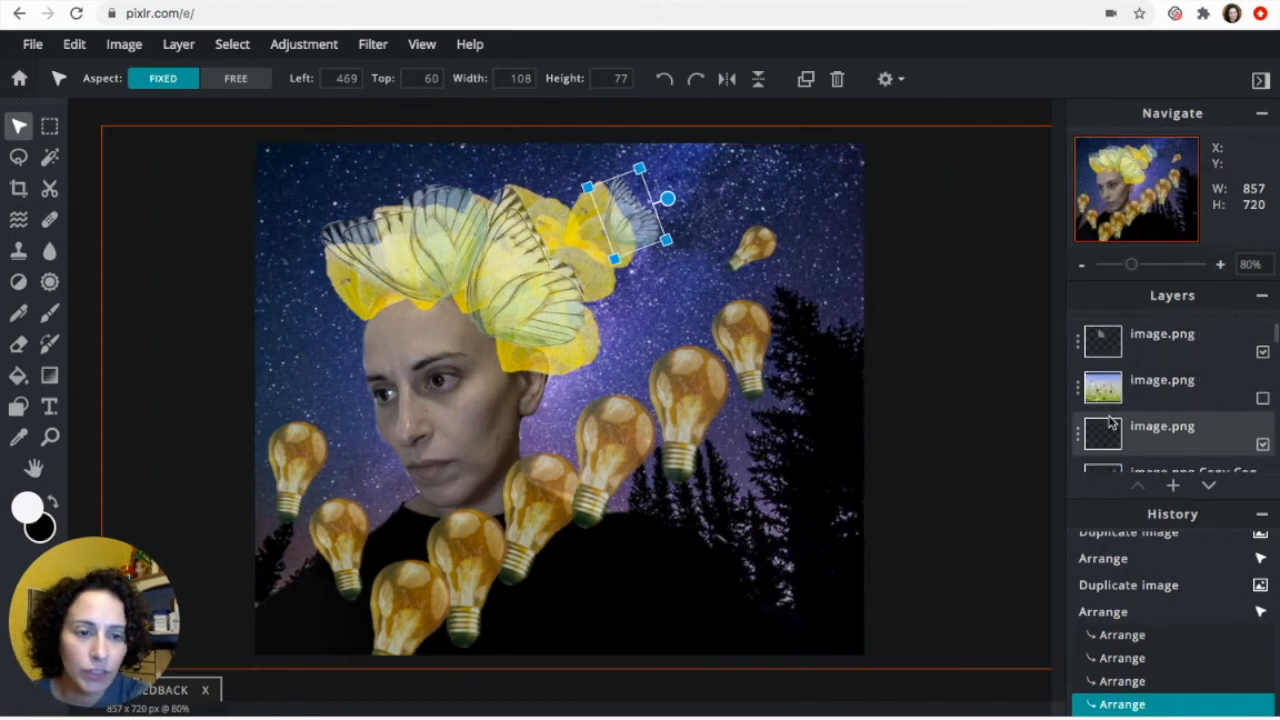
scroll(1108, 420, down, 3)
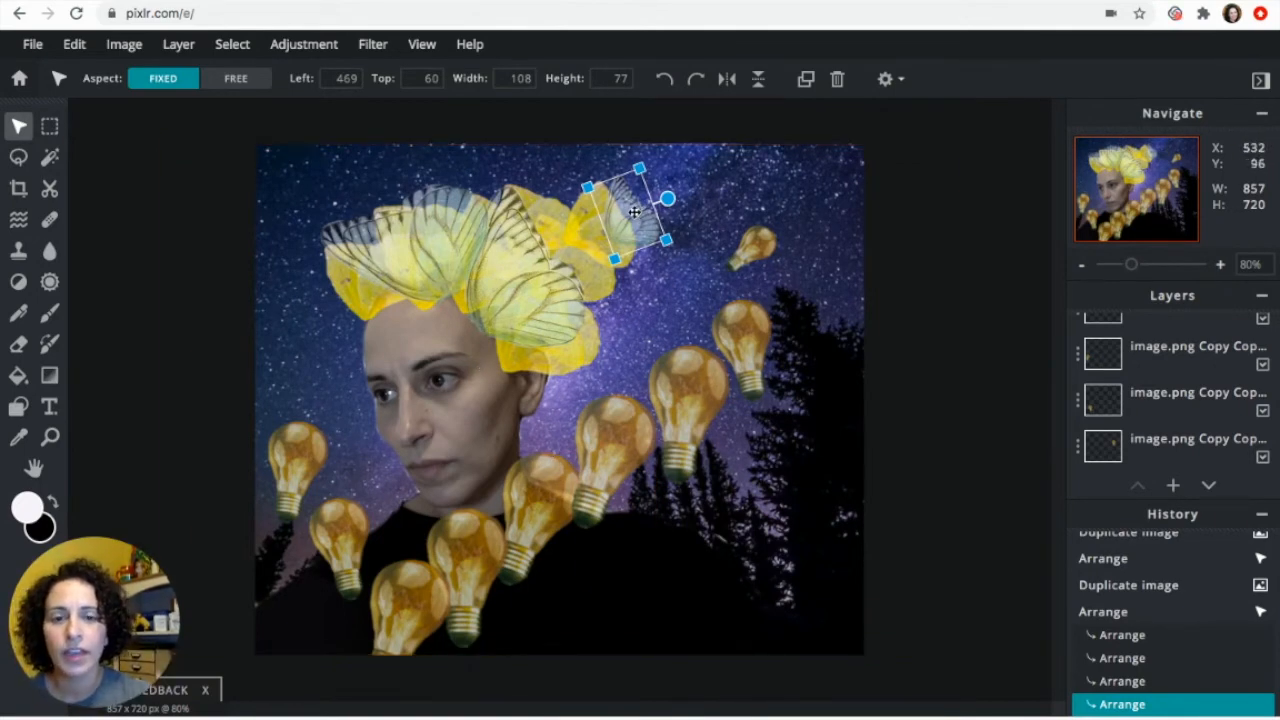
scroll(1245, 400, up, 5)
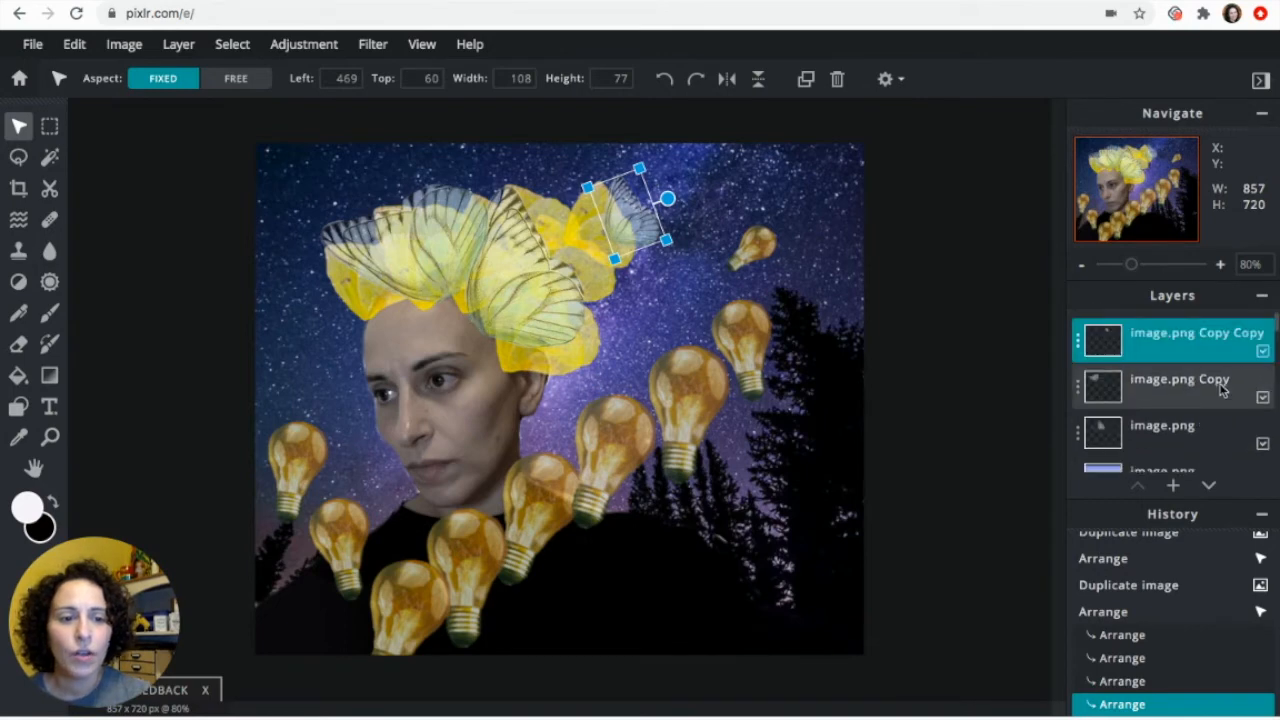
click(1078, 346)
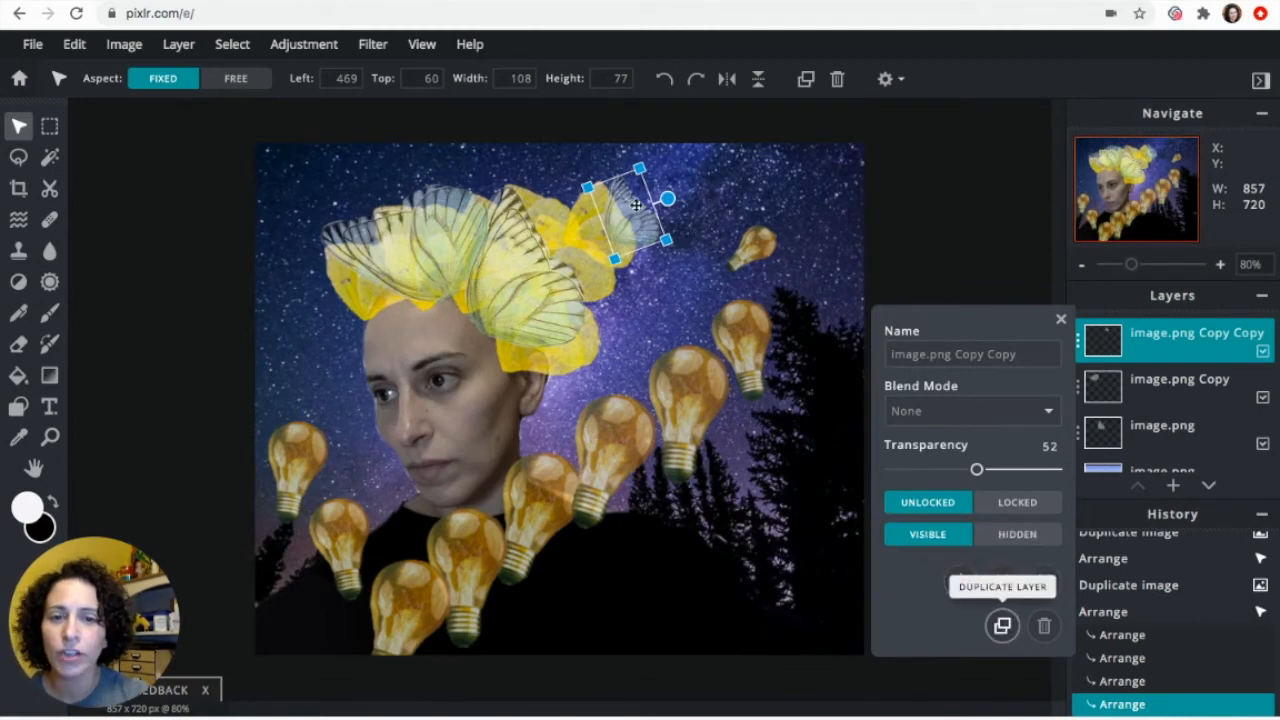
drag(638, 206, 514, 350)
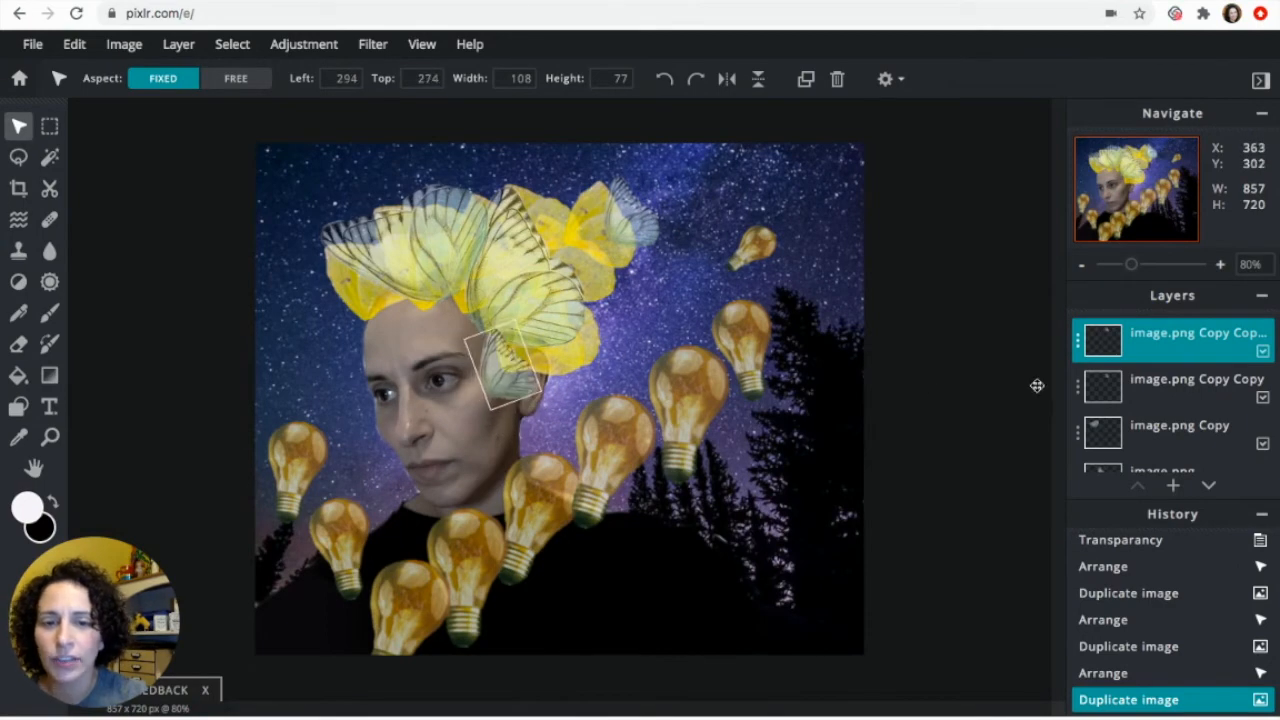
Duplicate the small wing beside the ear, shrink the copy to about 67 by 48 and place it just below, at about left 293 and top 336
click(1079, 340)
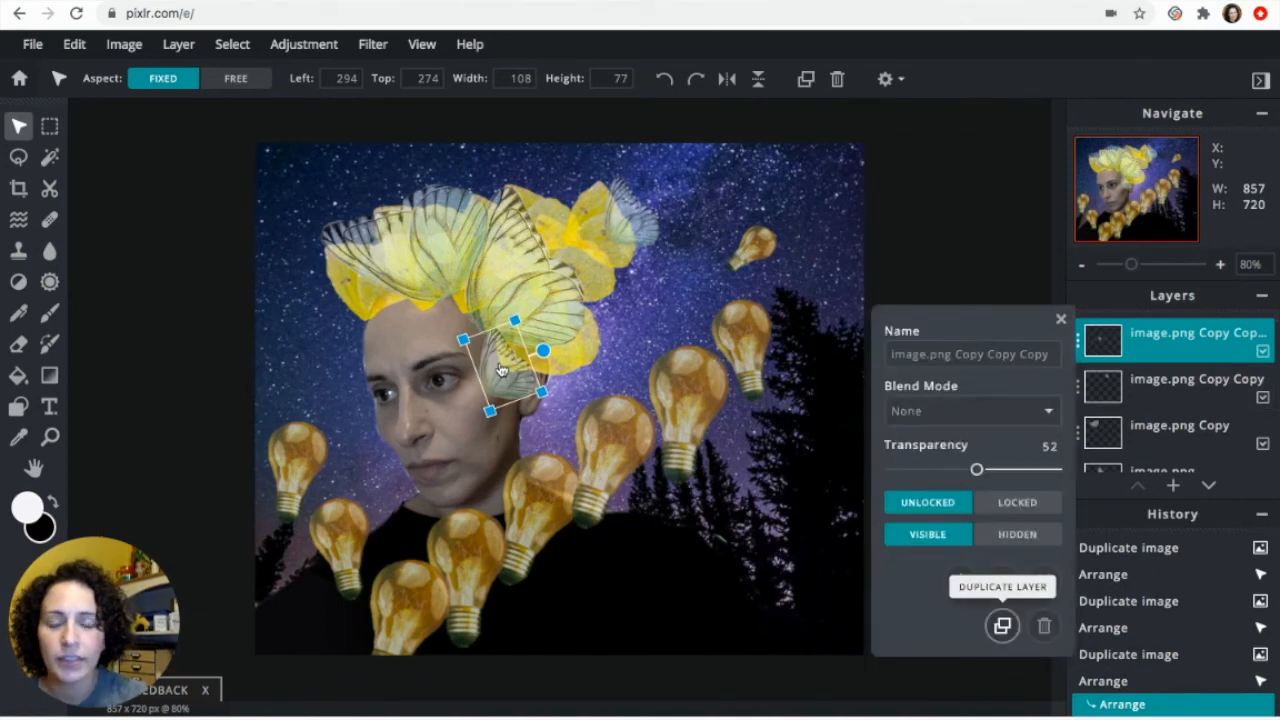
click(1002, 625)
mouse_move(494, 378)
mouse_down()
mouse_move(481, 413)
mouse_move(515, 420)
mouse_move(477, 387)
mouse_move(484, 398)
mouse_up()
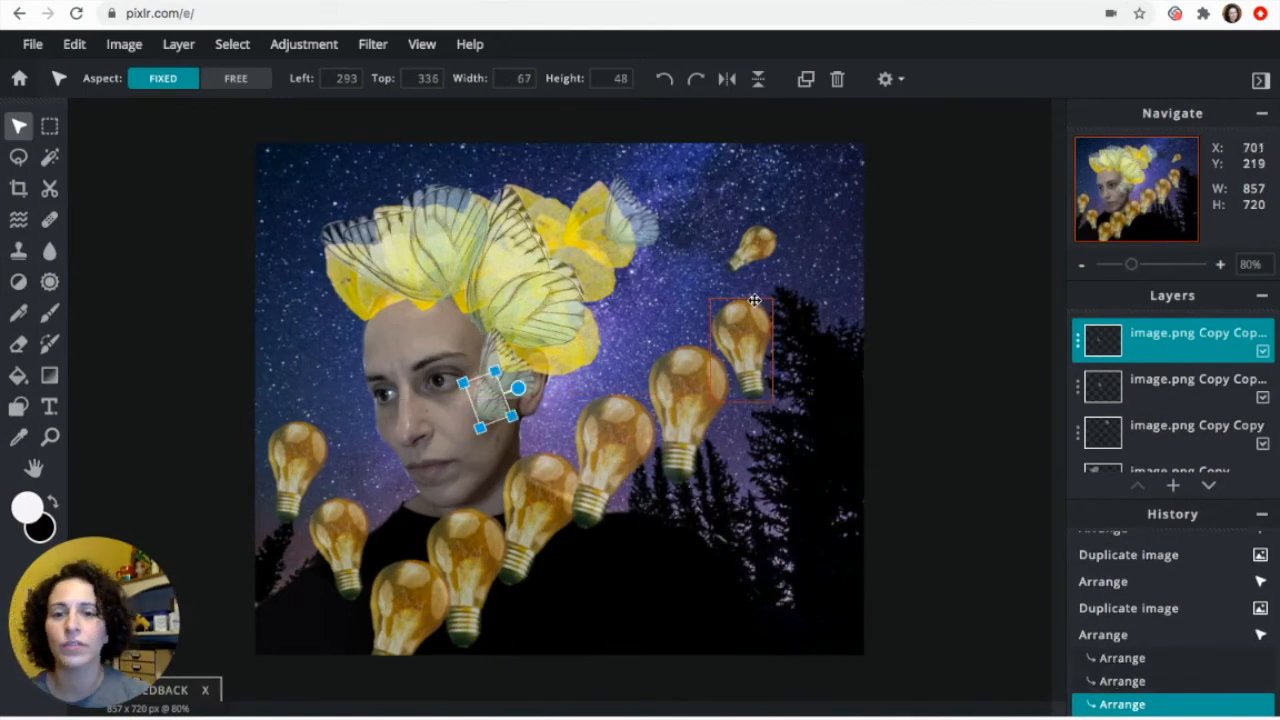
click(914, 311)
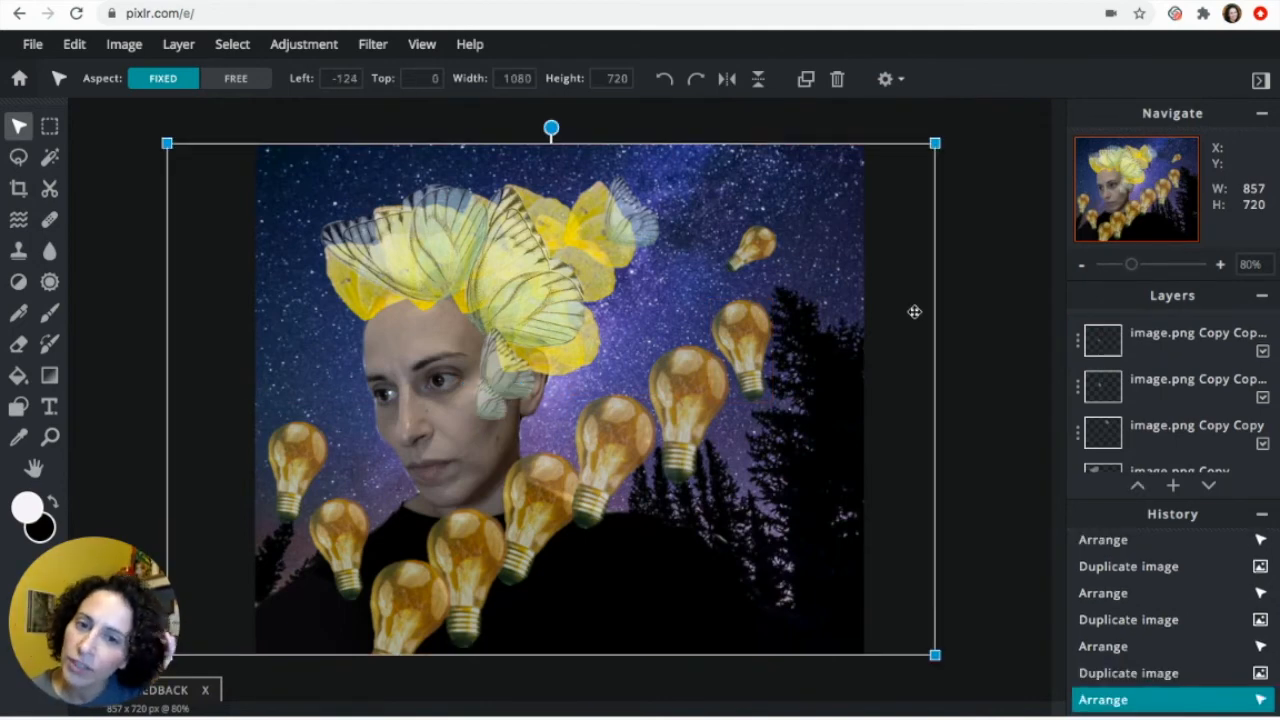
Save the finished collage as a downloaded JPG, naming the file with the subject's first name followed by "advanced"
click(33, 48)
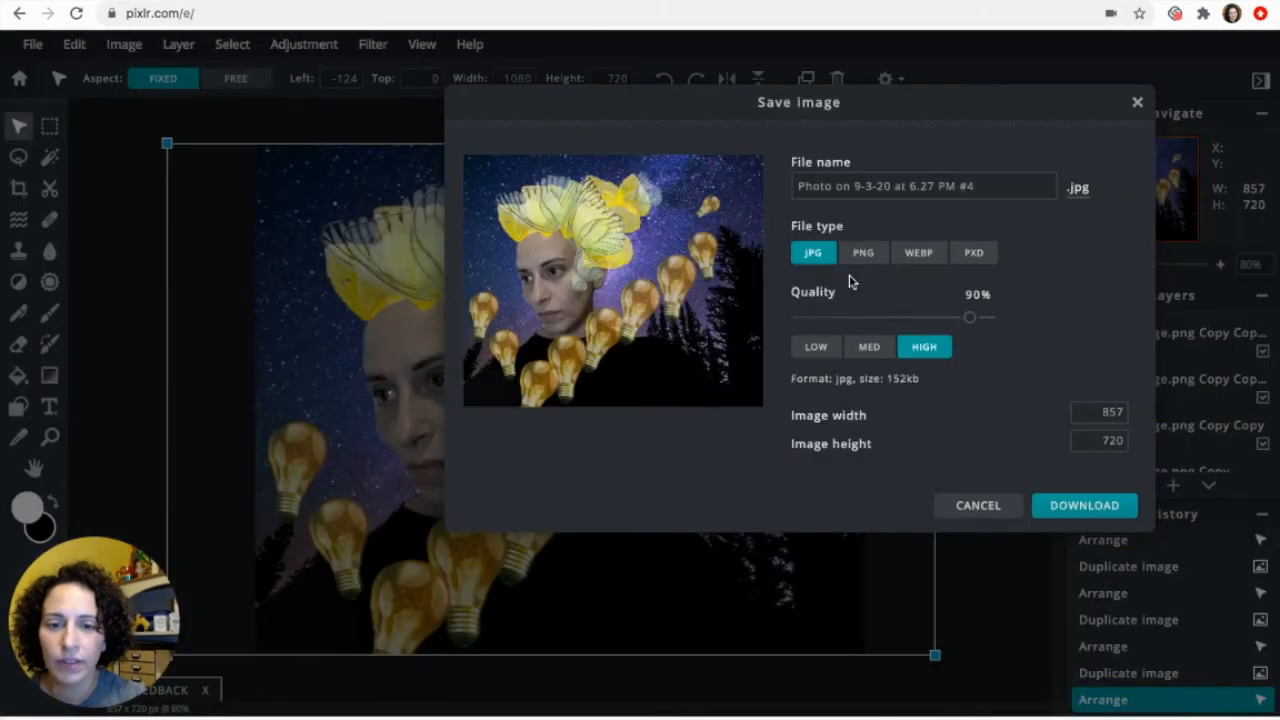
drag(990, 186, 726, 164)
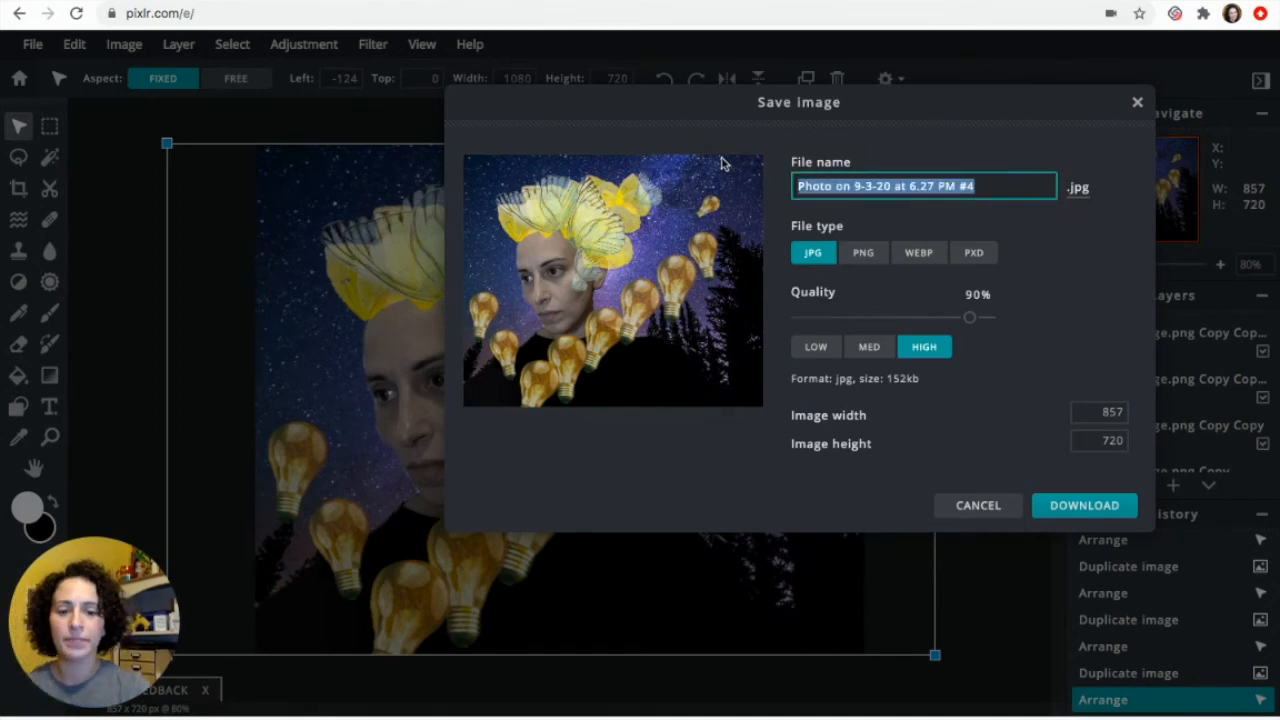
text(janine advanced)
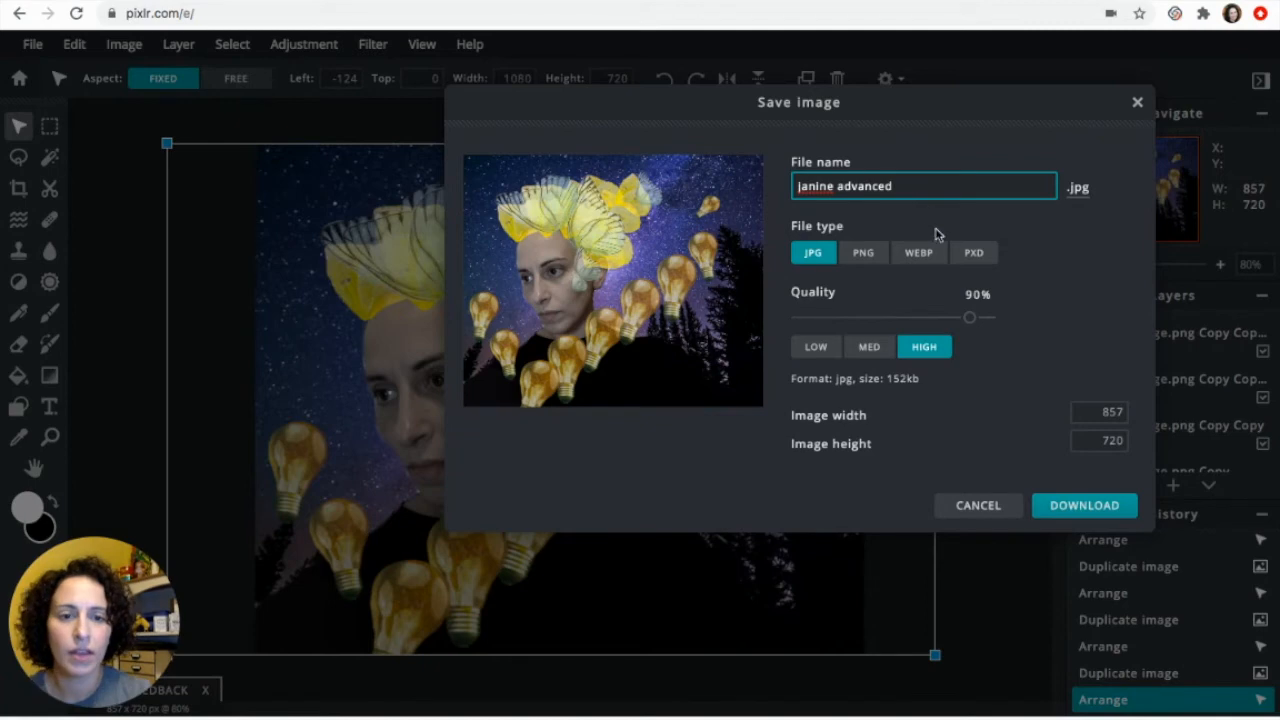
click(1080, 509)
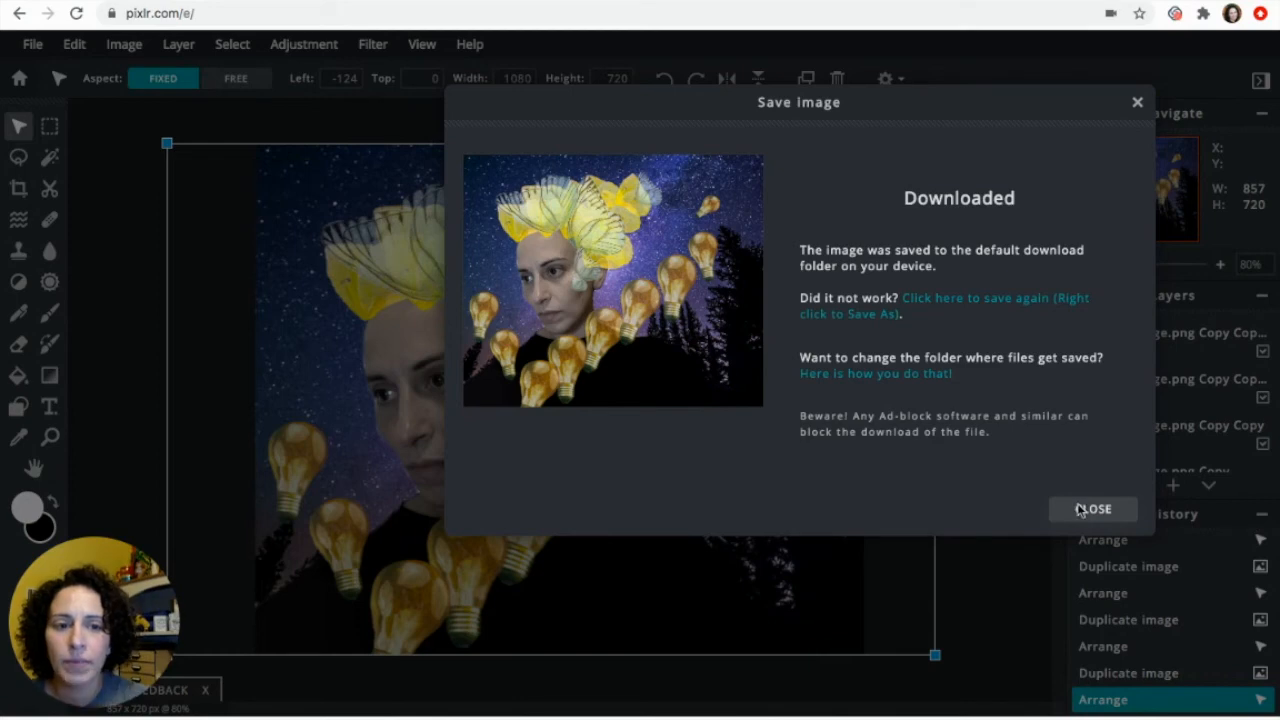
click(1090, 509)
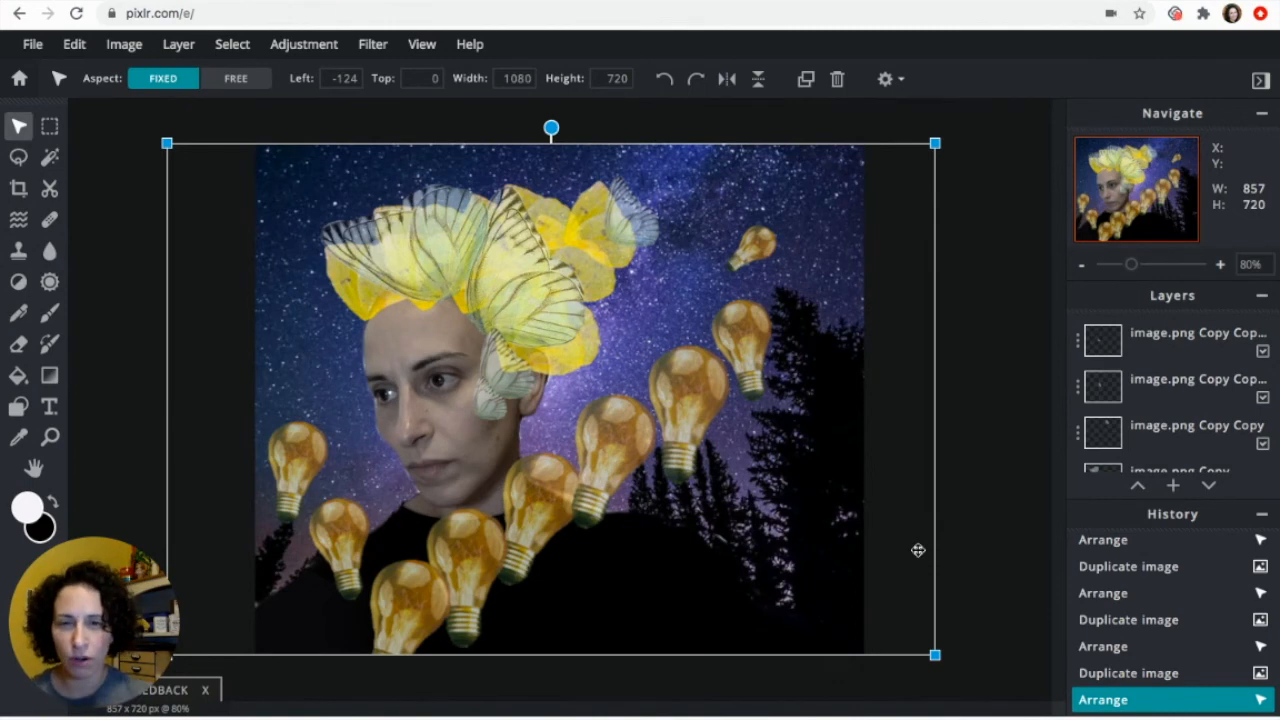
Review the layer stack from the wing copies down to the portrait, night sky and Background layers
scroll(1165, 403, down, 2)
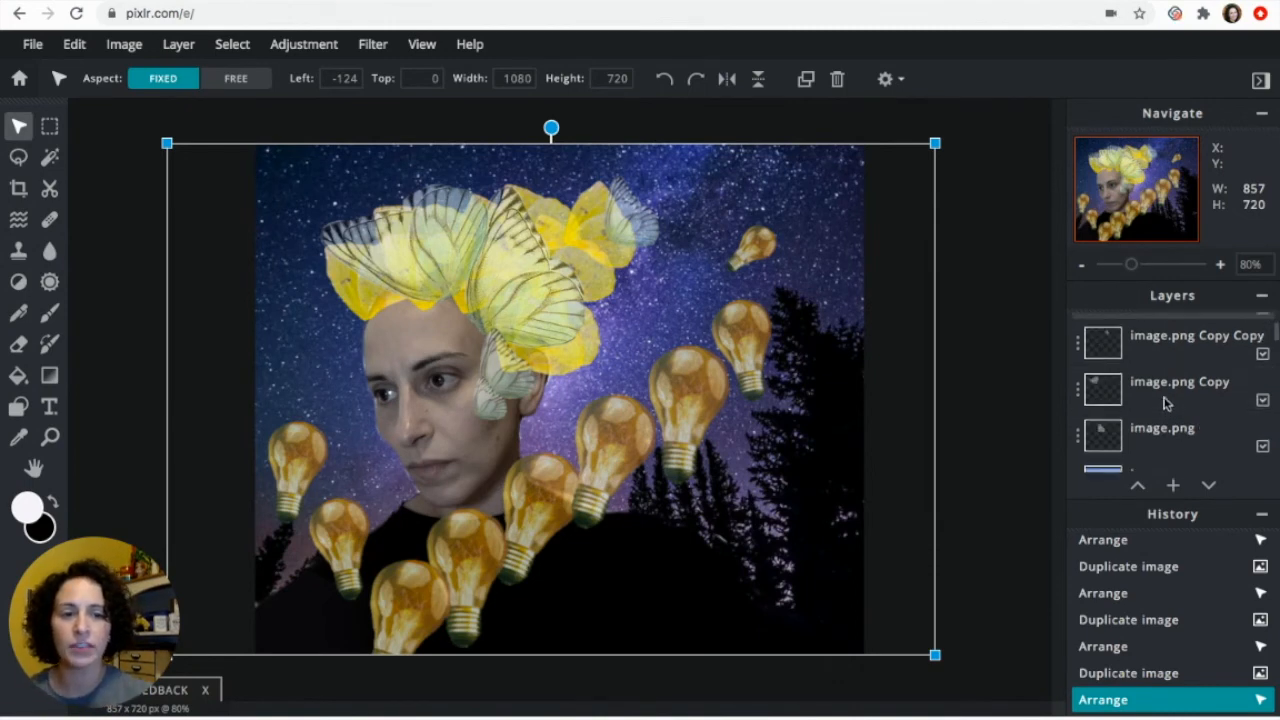
scroll(1165, 402, up, 2)
scroll(1163, 401, down, 2)
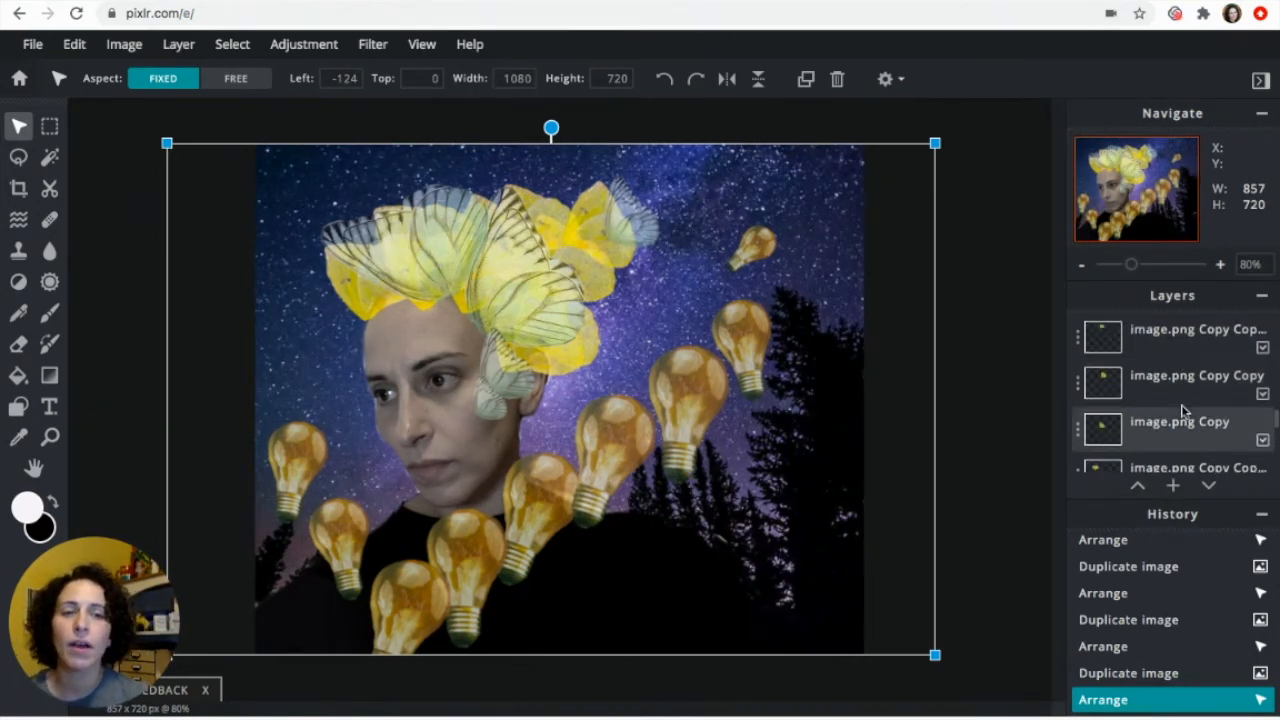
scroll(1183, 410, down, 3)
click(1182, 400)
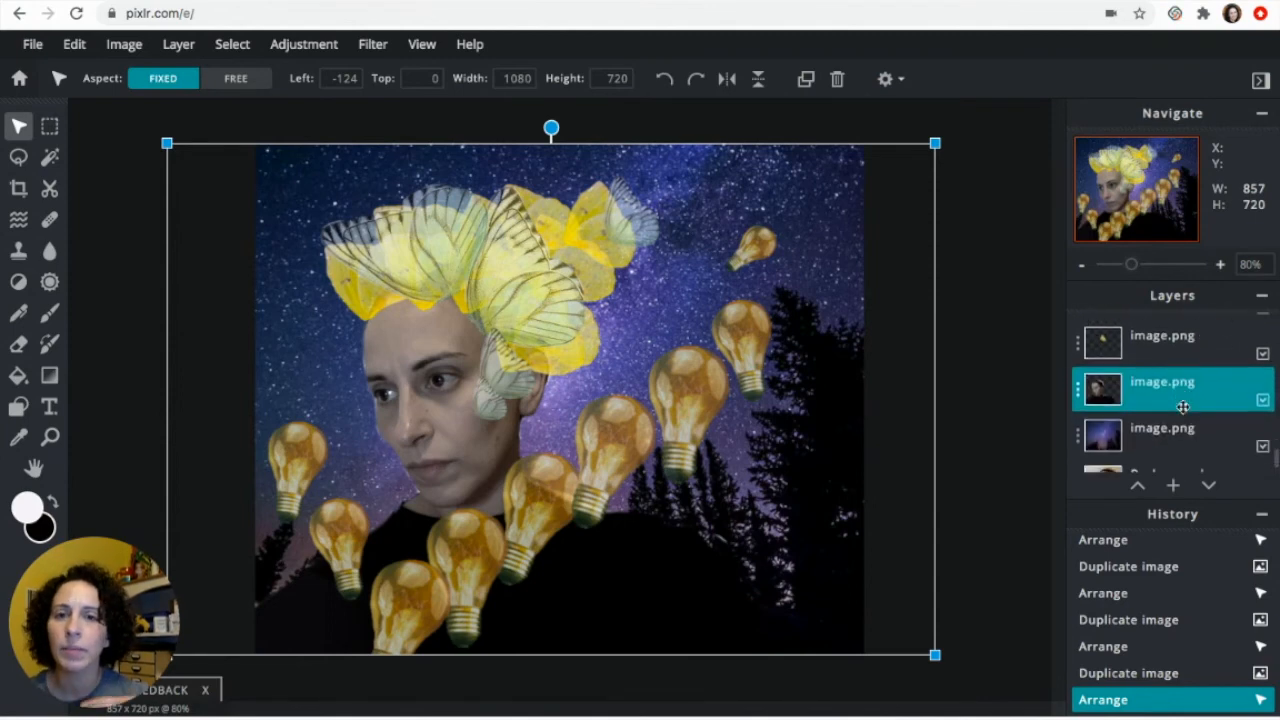
scroll(1183, 407, down, 1)
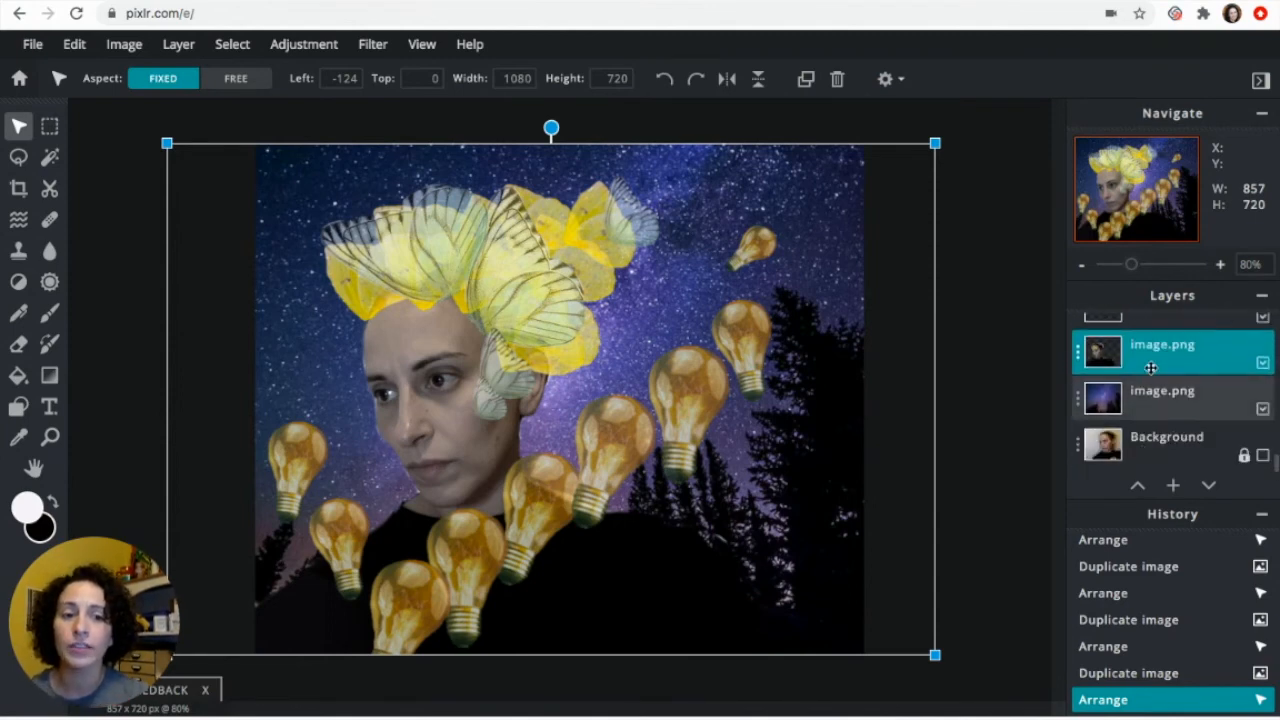